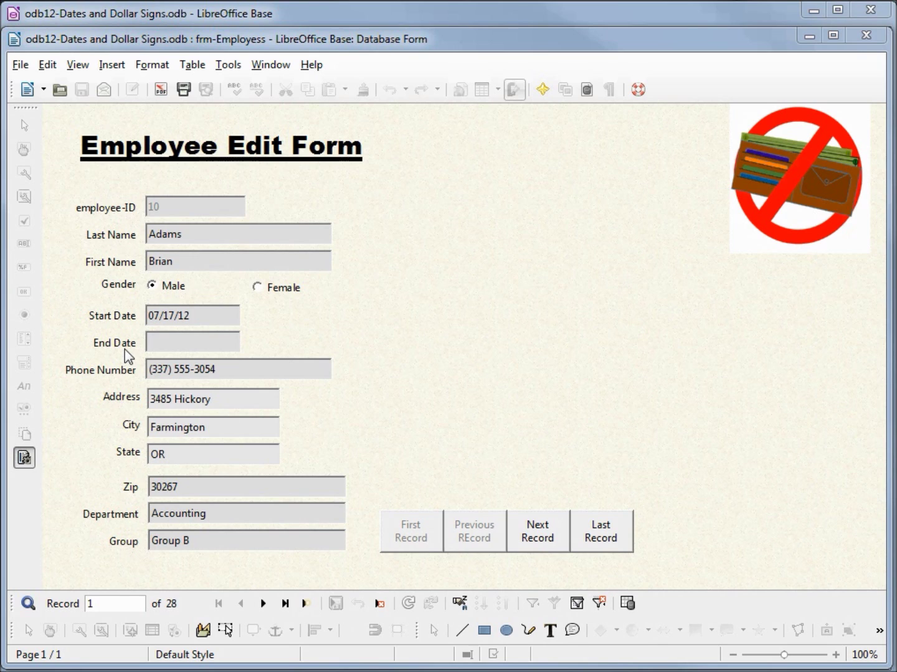
Step: Close the open employee form and reopen frm-Employess for editing its design
click(867, 35)
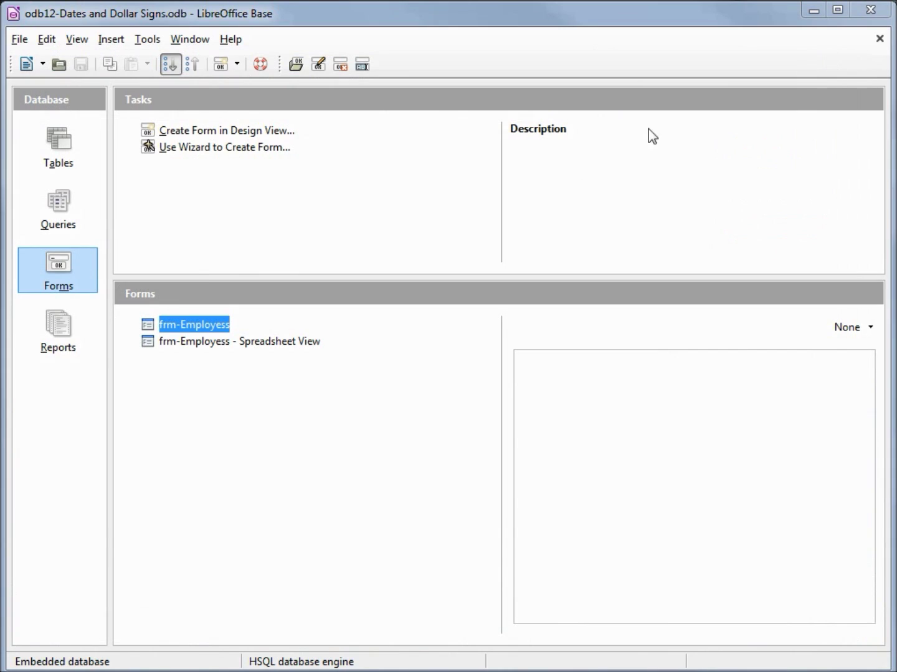
right_click(198, 330)
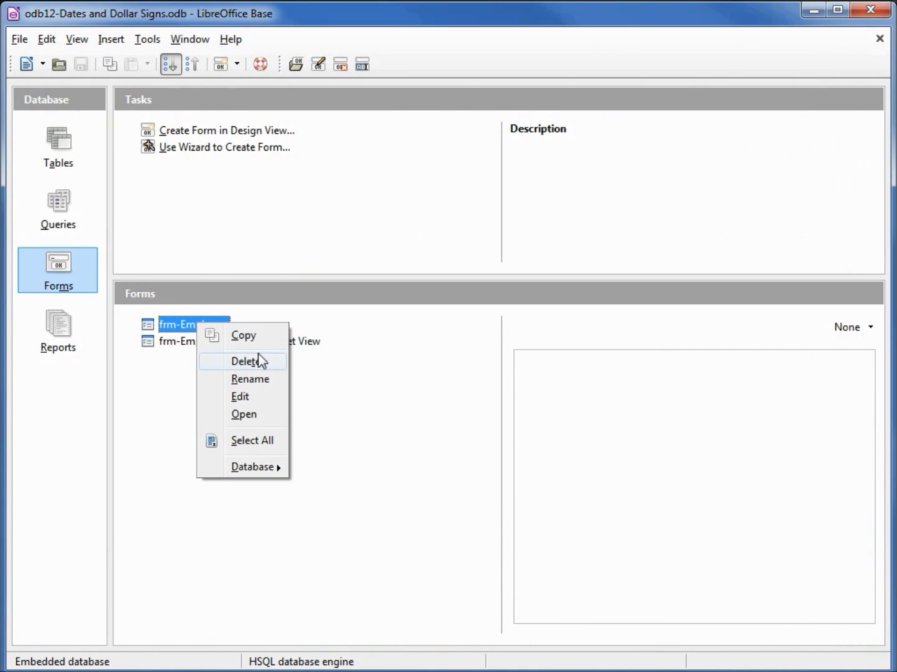
click(248, 401)
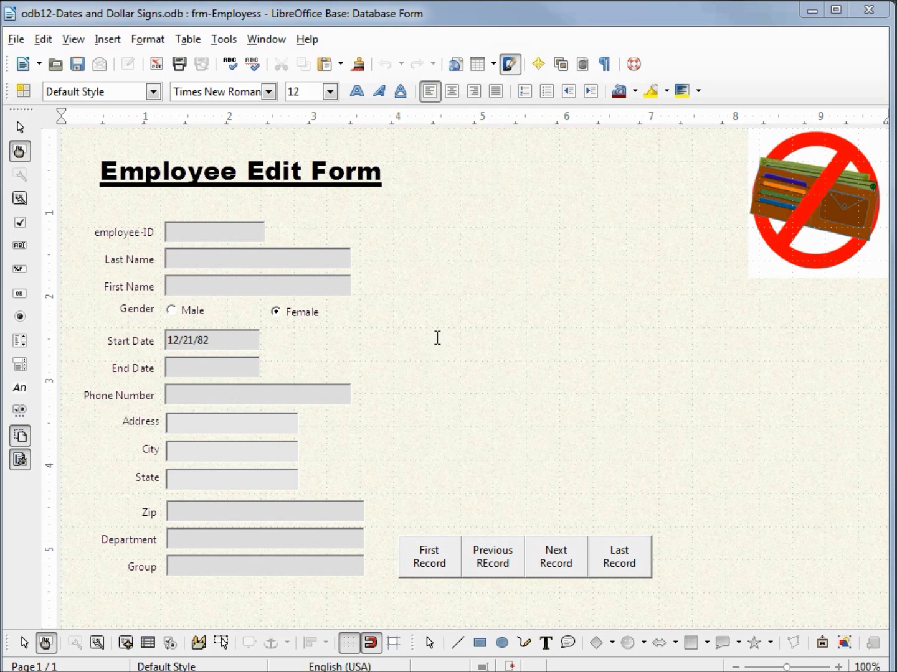
Step: Open the End Date field's control properties and set its date format to YYYY/MM/DD
click(219, 368)
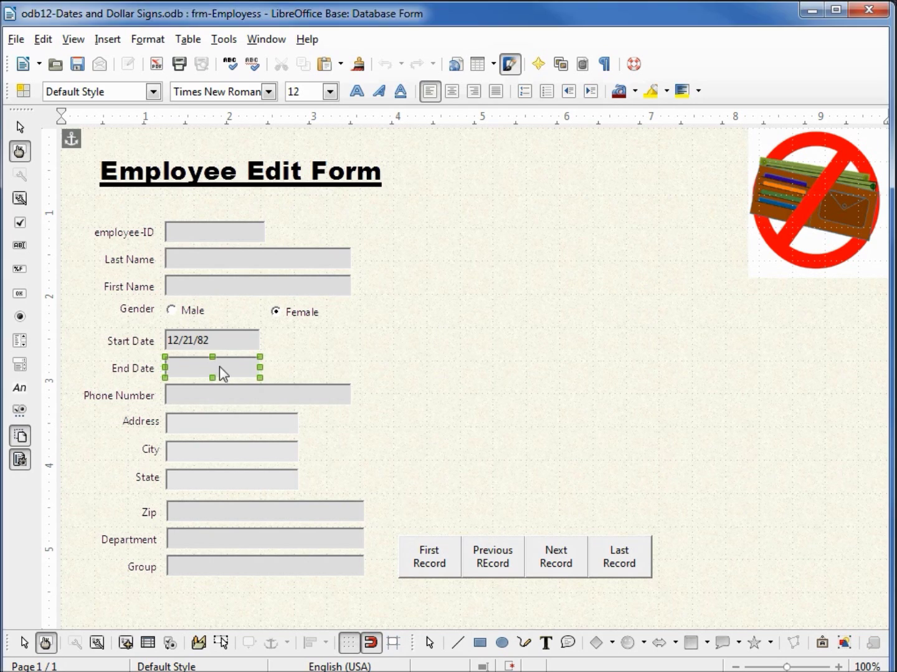
right_click(219, 366)
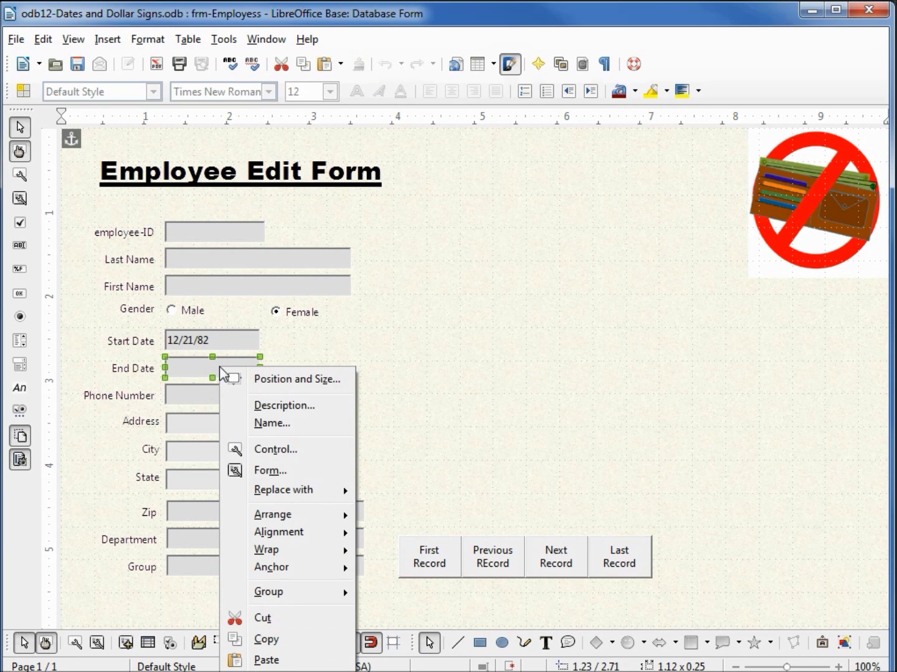
click(278, 450)
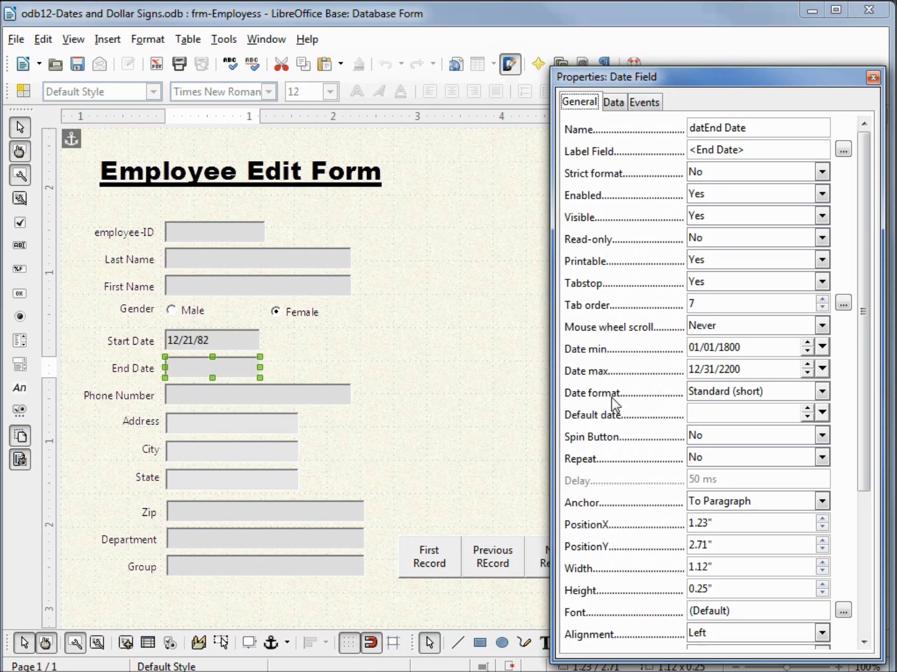
click(722, 398)
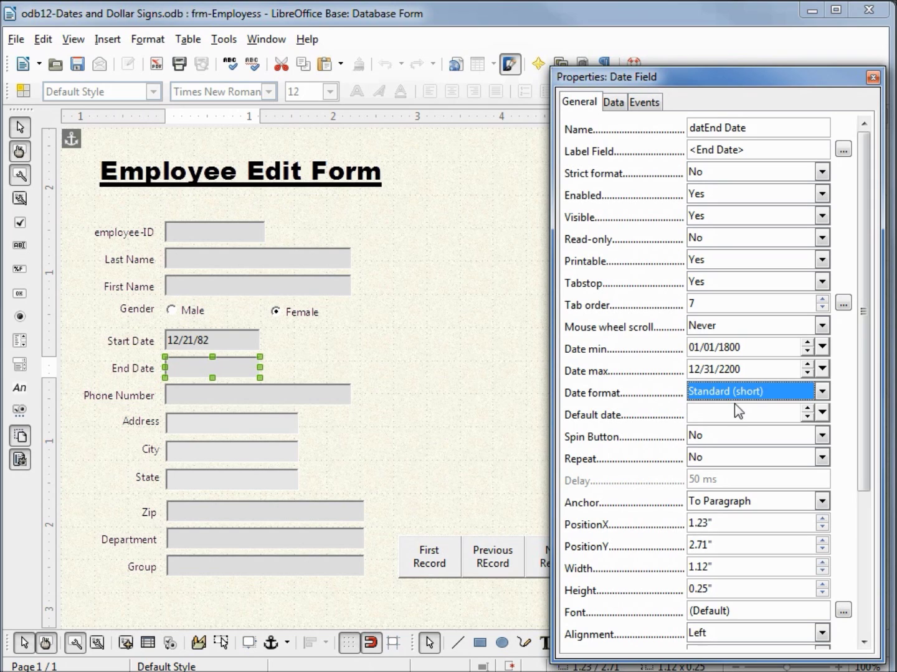
click(823, 392)
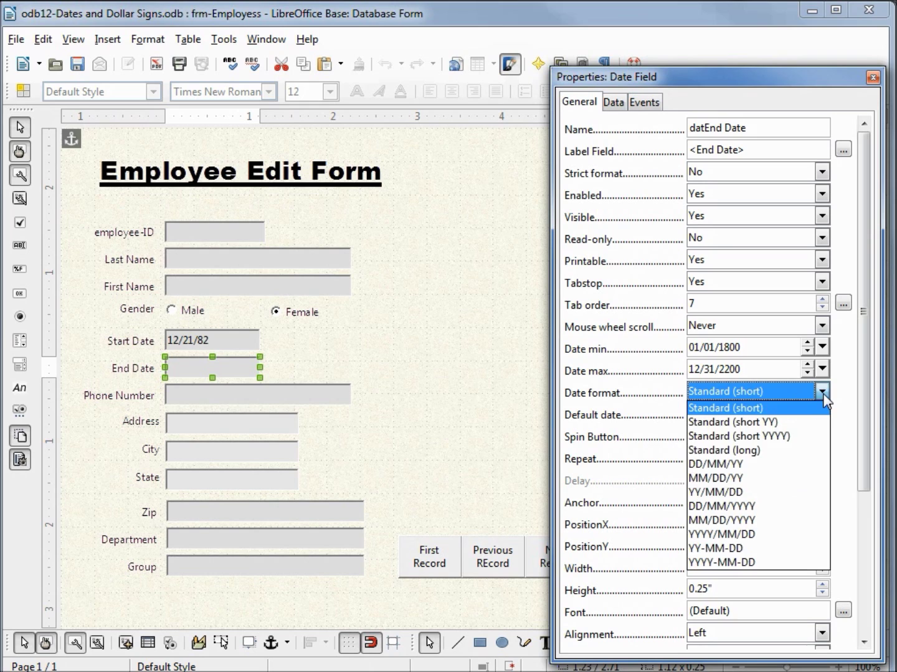
click(768, 535)
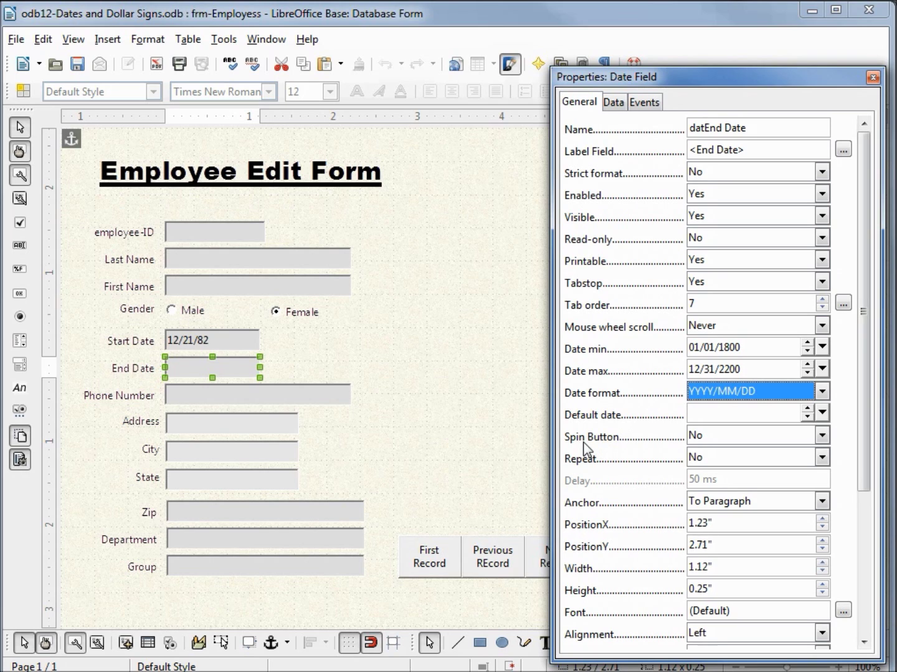
Step: Enable the spin button for the End Date field and deselect the control
click(822, 435)
click(806, 466)
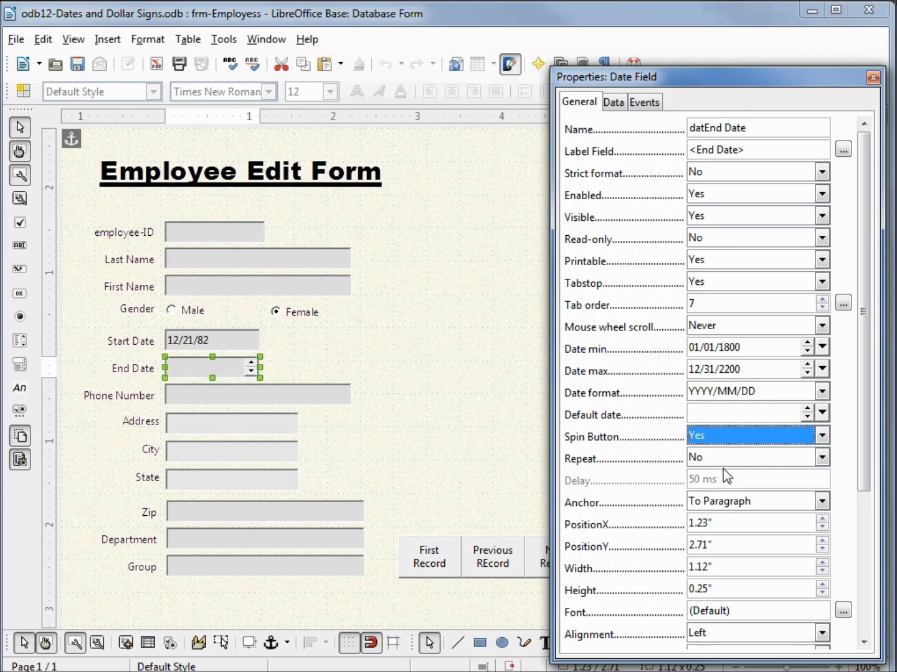
click(469, 358)
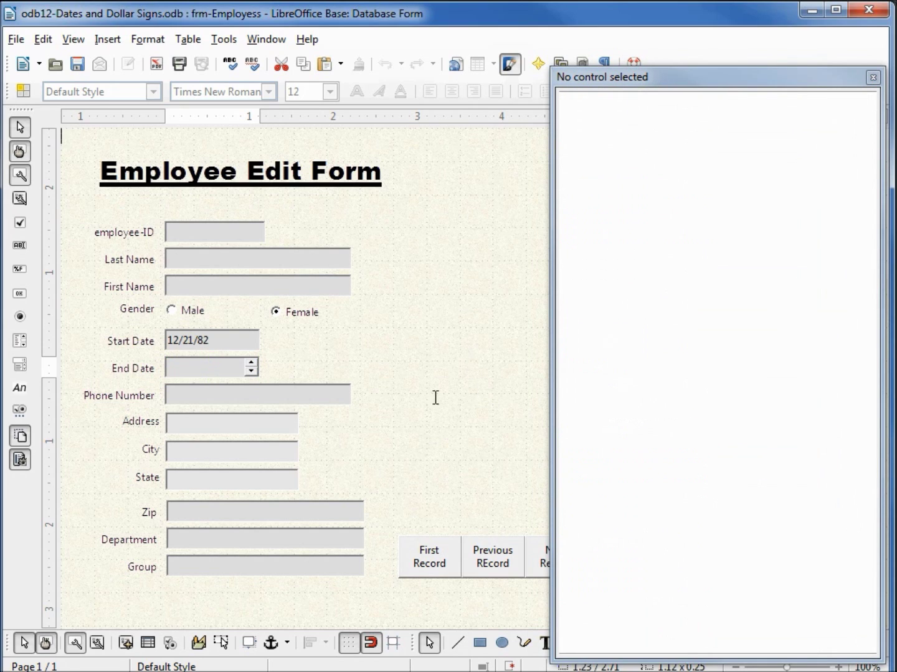
Step: Test the End Date spin buttons outside design mode by stepping the date parts up and down, and return to design mode without saving
click(46, 643)
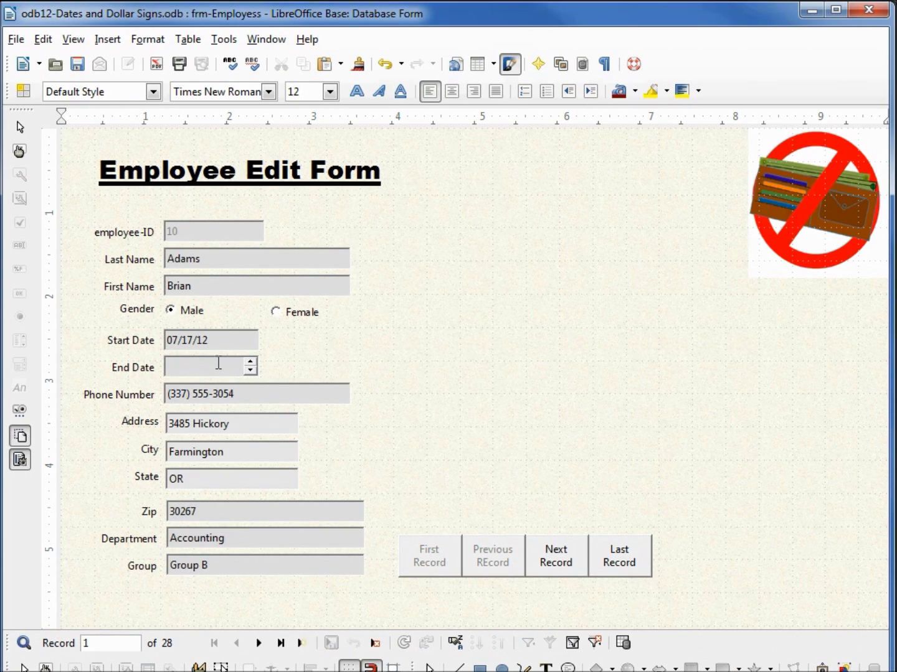
click(250, 364)
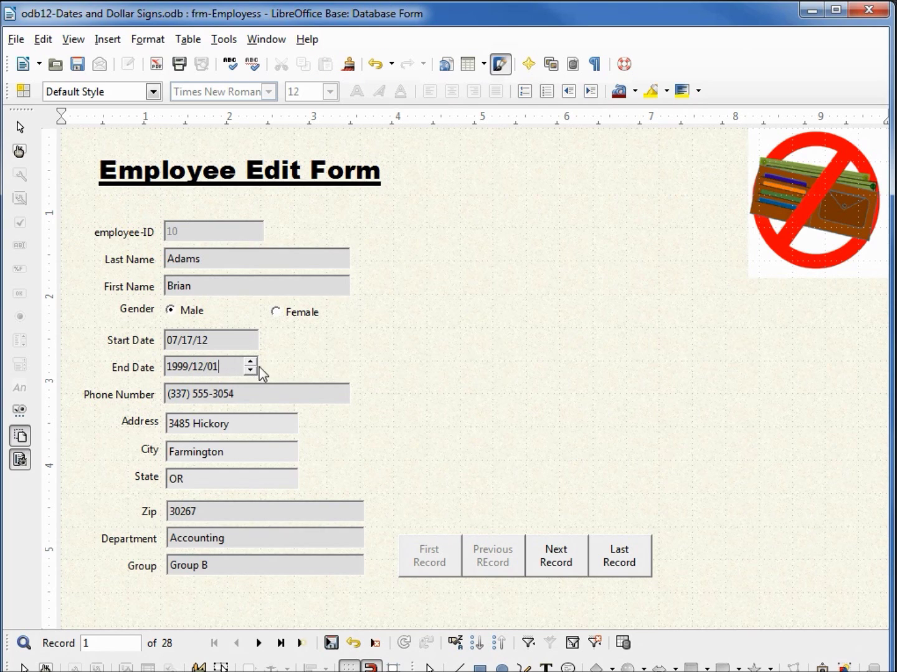
click(249, 363)
click(249, 363)
click(250, 363)
click(250, 362)
click(250, 371)
click(250, 371)
click(250, 371)
click(193, 365)
click(250, 372)
click(250, 372)
click(248, 371)
click(250, 361)
click(250, 362)
click(249, 362)
click(250, 362)
click(250, 362)
click(249, 361)
click(120, 643)
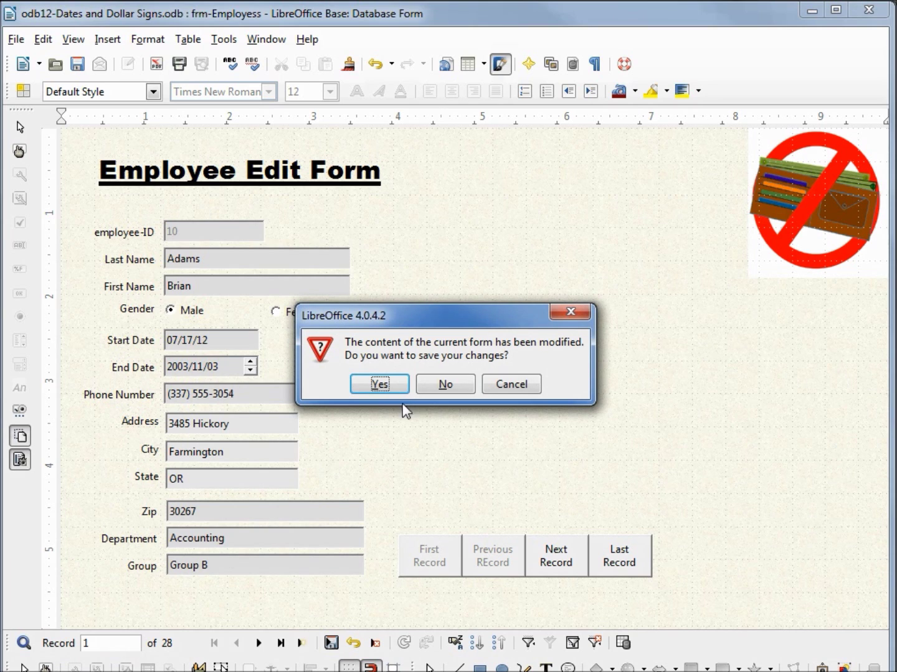
click(444, 385)
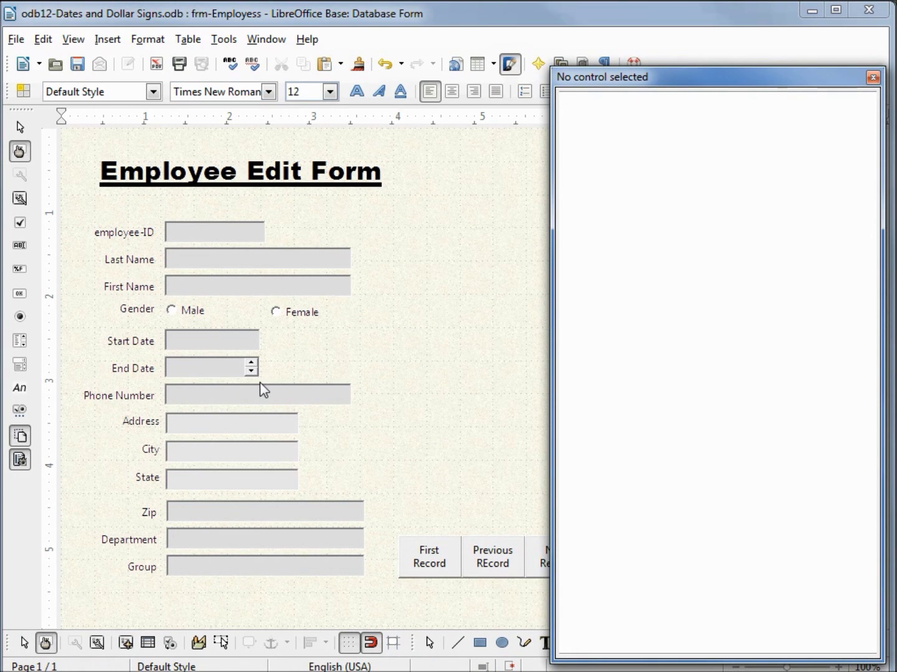
Step: Set the End Date field's Repeat property to Yes and deselect the control
click(209, 373)
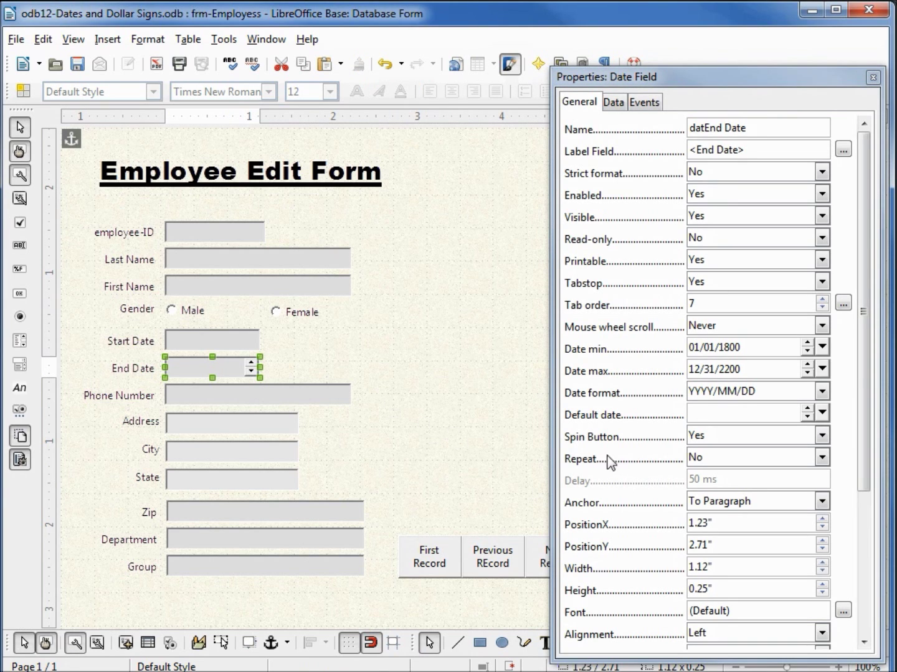
click(822, 458)
click(789, 488)
click(448, 439)
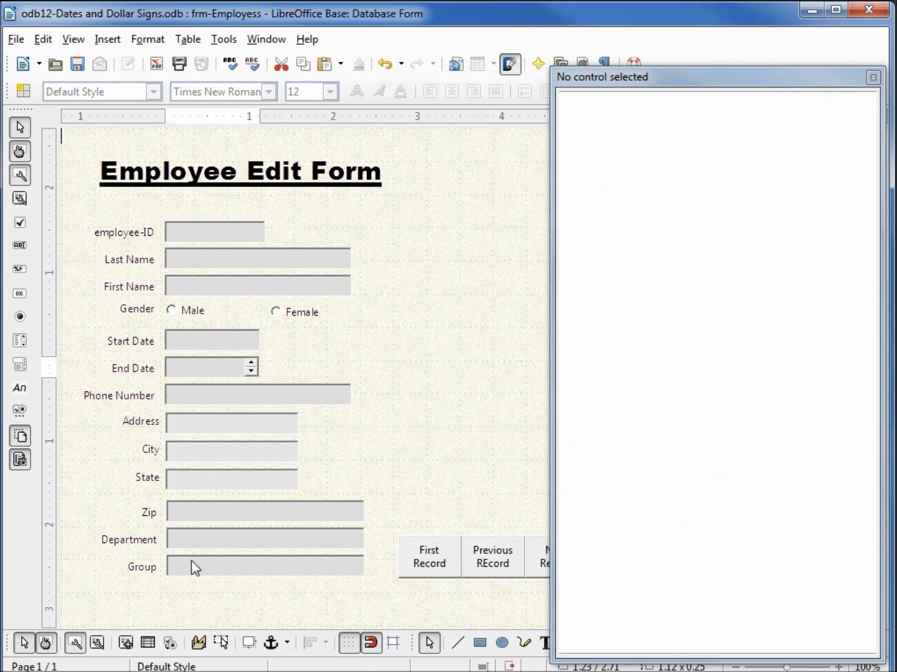
Step: Test the repeating End Date spin buttons in both directions outside design mode, and return to design mode without saving
click(46, 643)
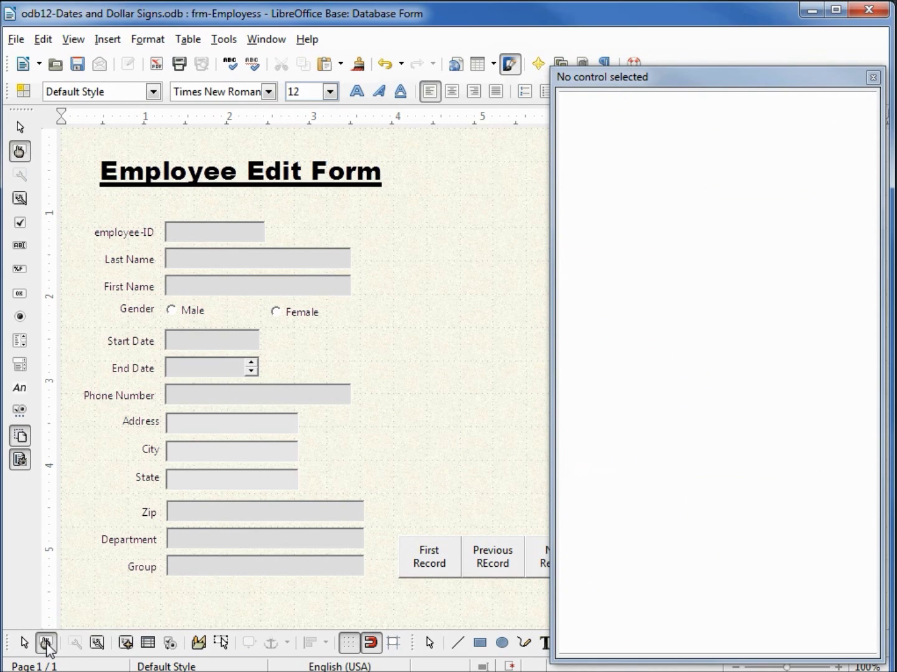
click(250, 362)
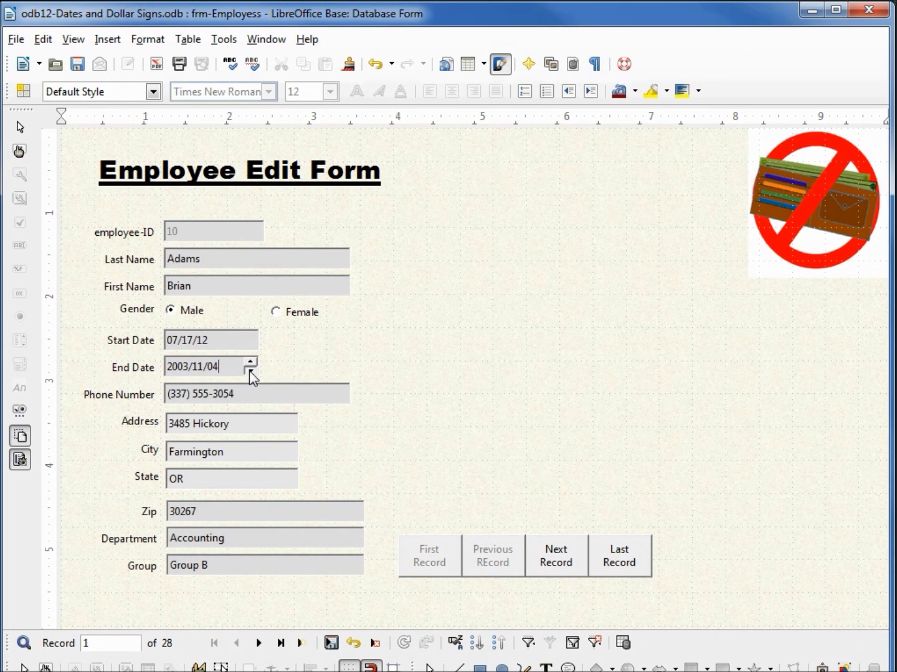
drag(251, 372, 250, 363)
click(251, 371)
click(45, 667)
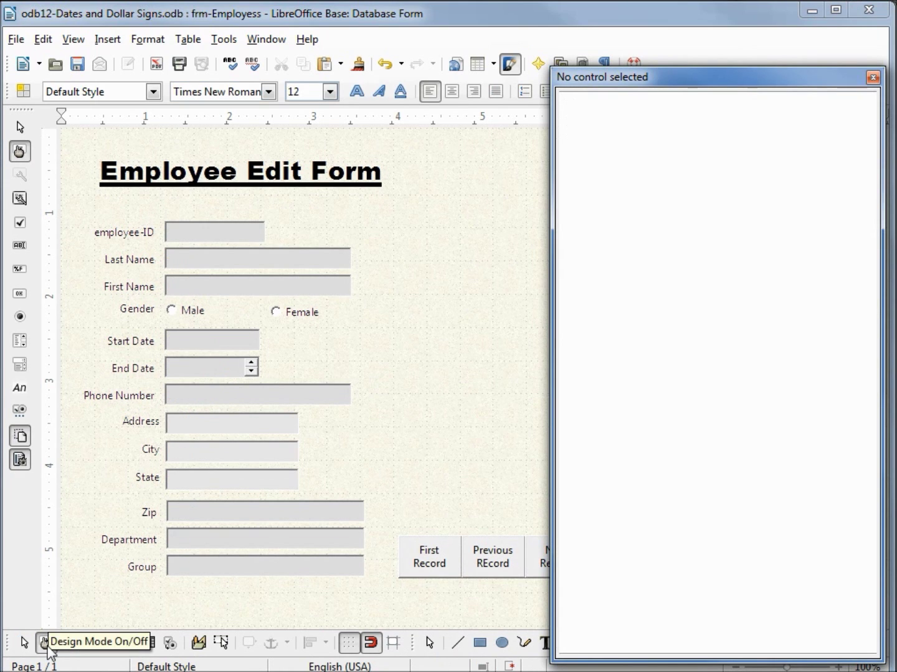
Step: Set the End Date field's Dropdown property to Yes
click(221, 366)
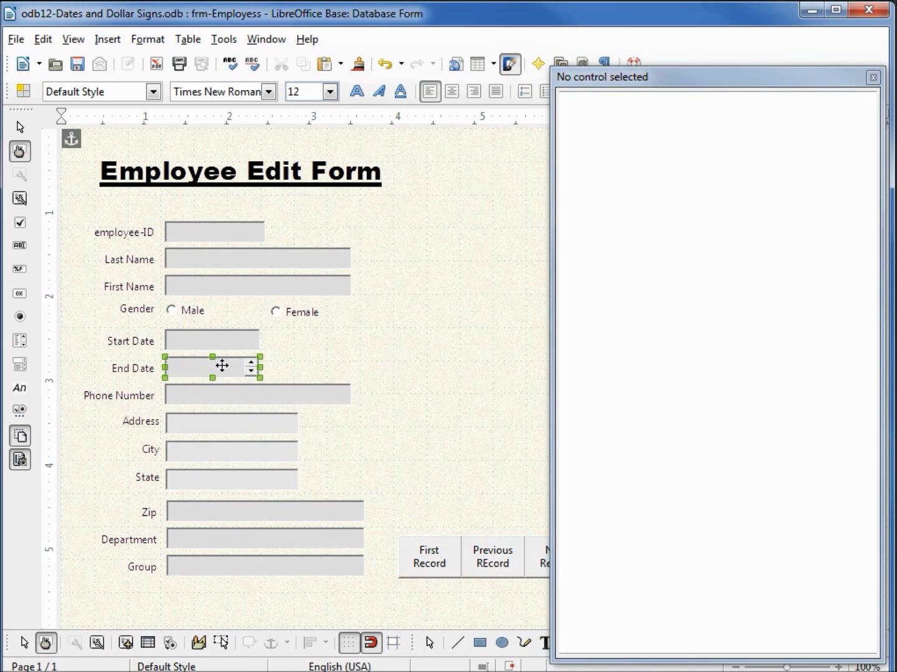
drag(863, 311, 863, 473)
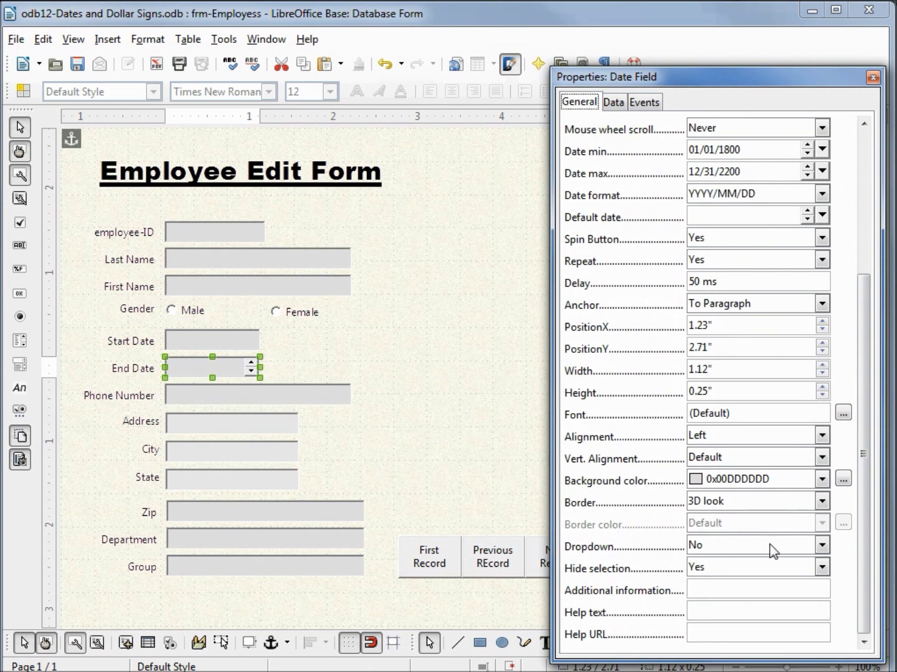
click(822, 547)
click(791, 581)
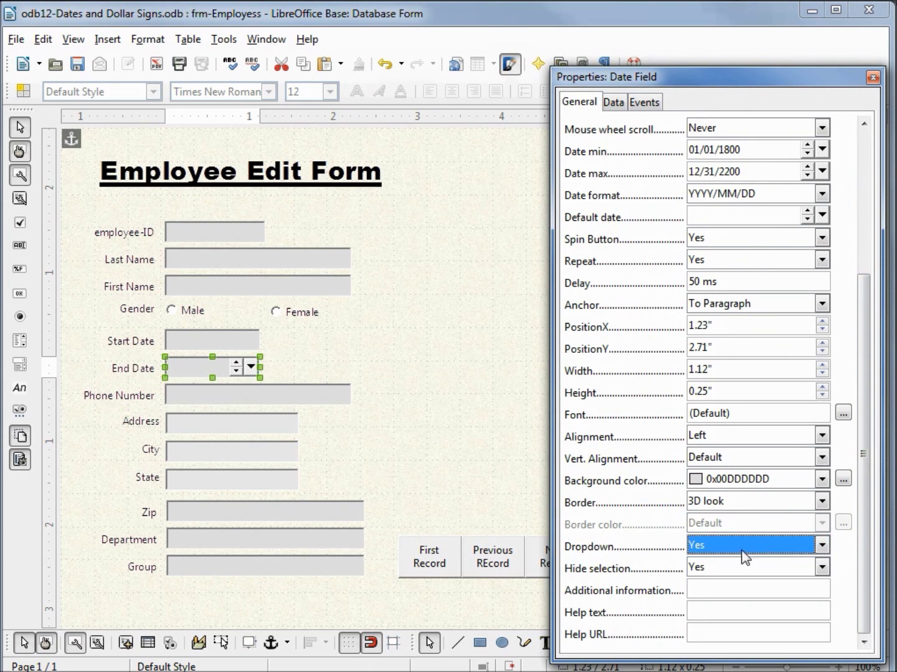
Step: Leave design mode, fill End Date with today's date from its calendar, and clear it again with None
click(43, 644)
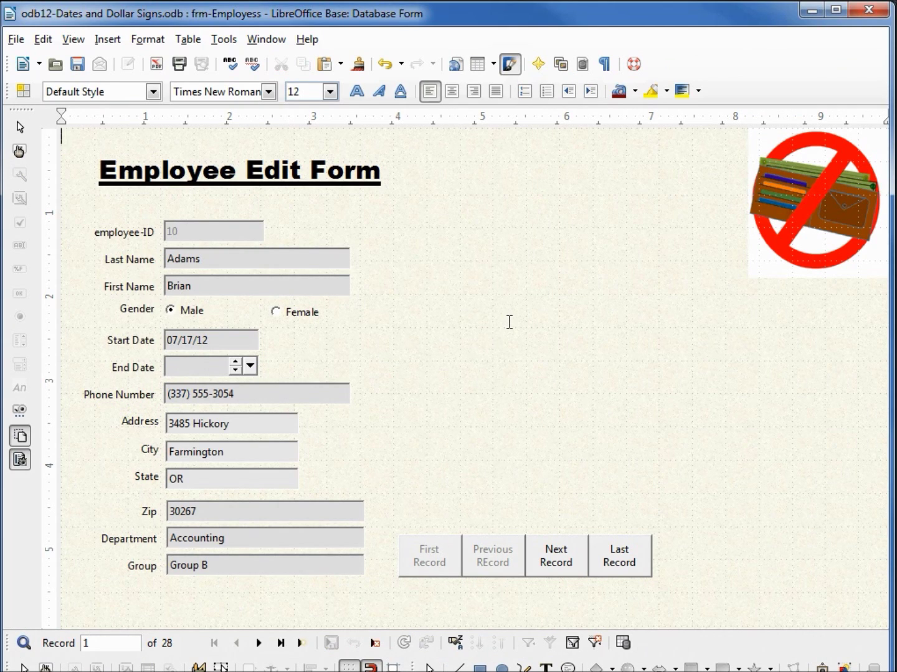
click(251, 367)
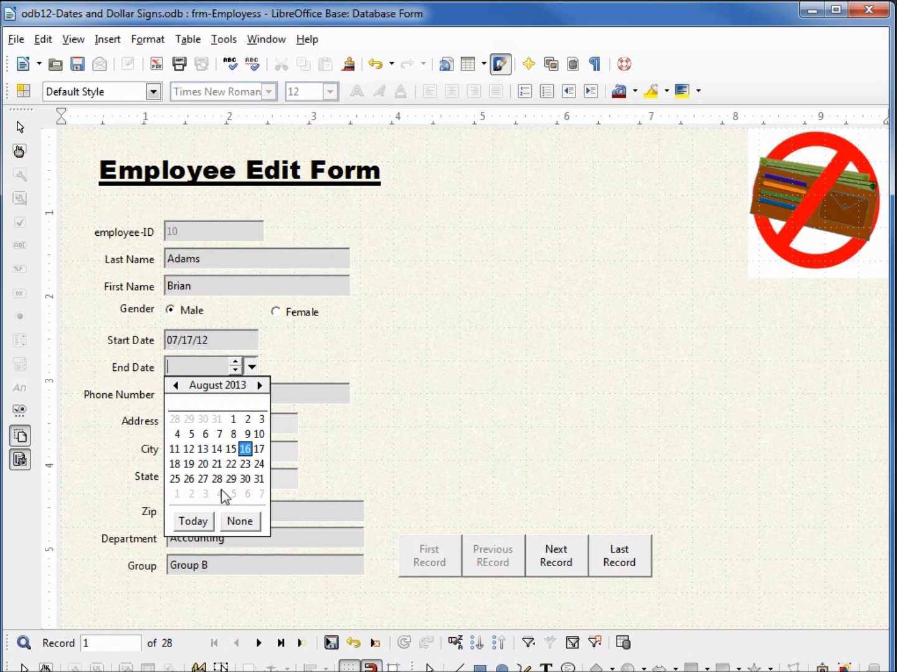
click(194, 527)
click(251, 366)
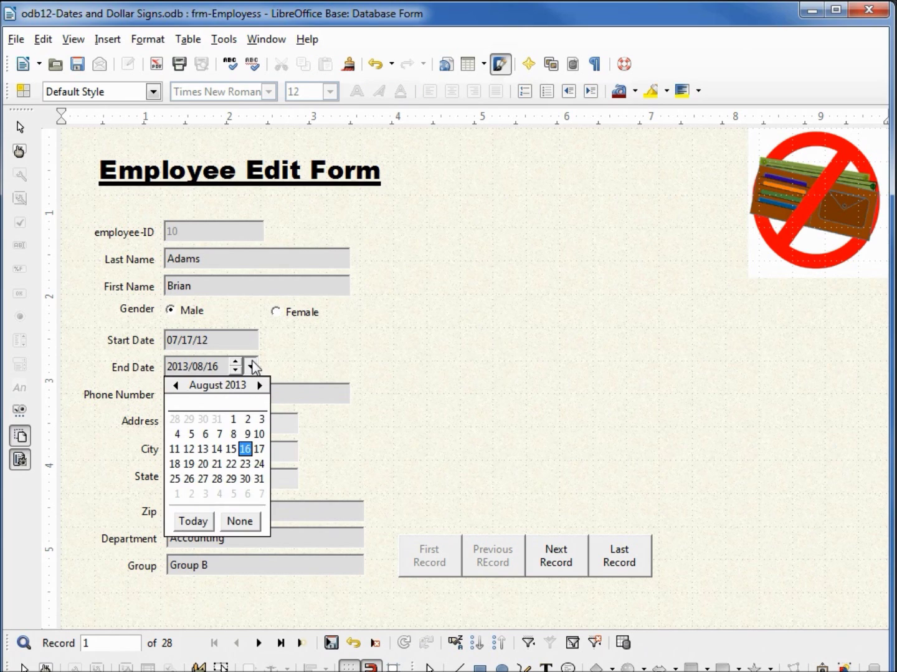
click(241, 525)
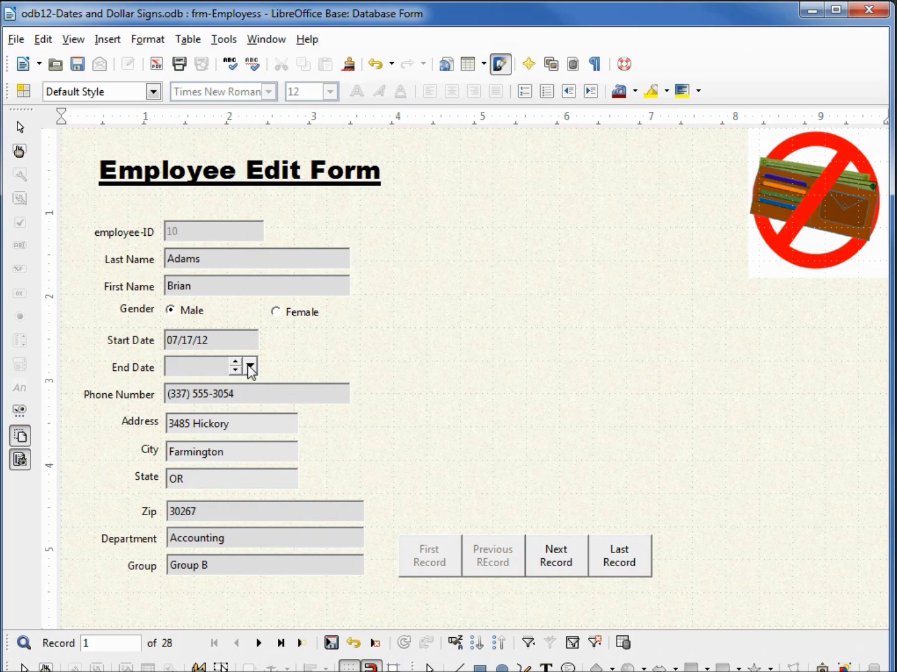
Step: Browse the End Date calendar month by month forward to December 2013 and back to August 2013
click(251, 367)
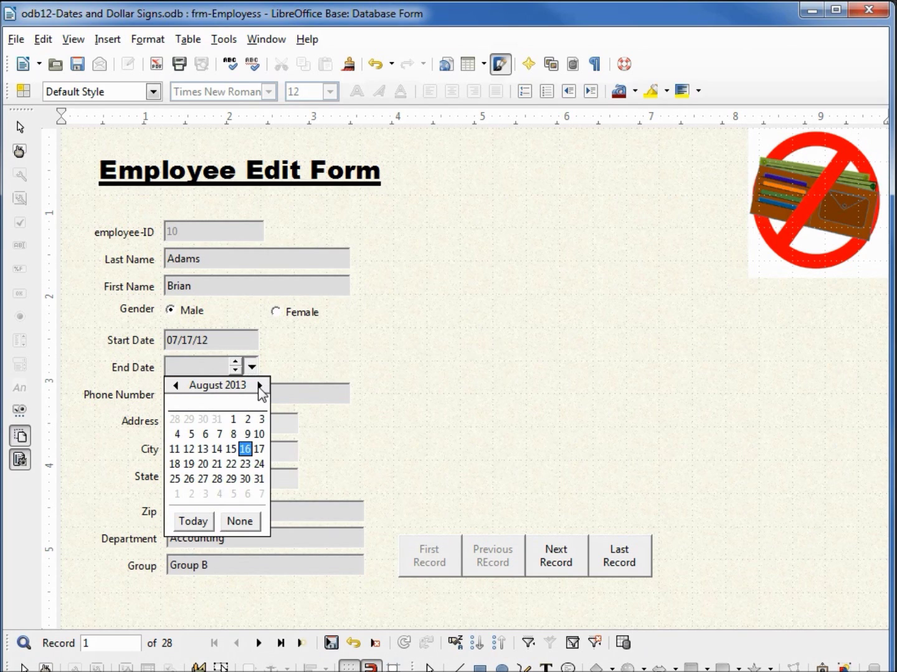
click(259, 386)
click(259, 387)
click(259, 386)
click(260, 386)
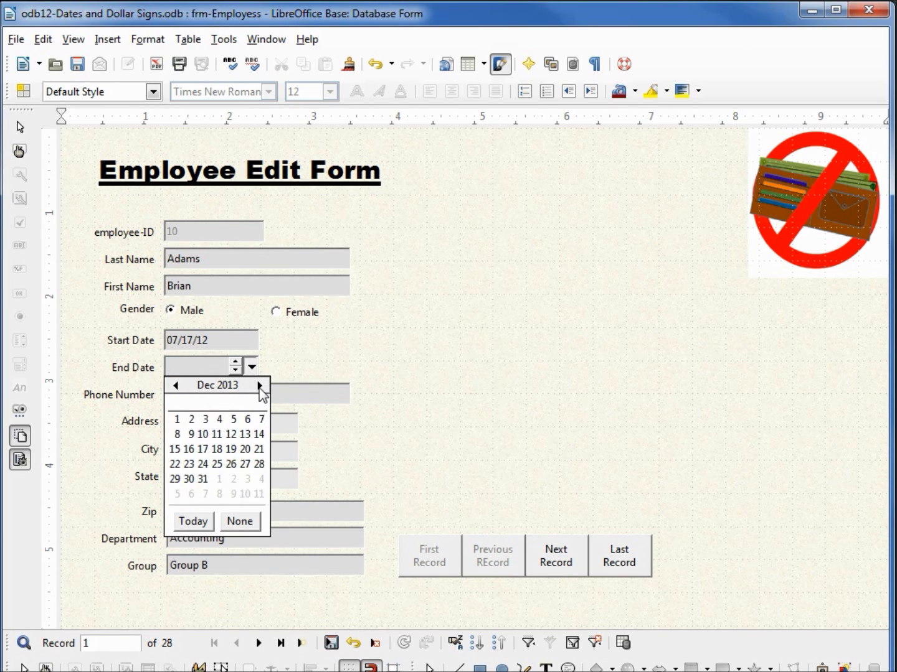
click(175, 386)
click(175, 387)
click(175, 386)
click(176, 386)
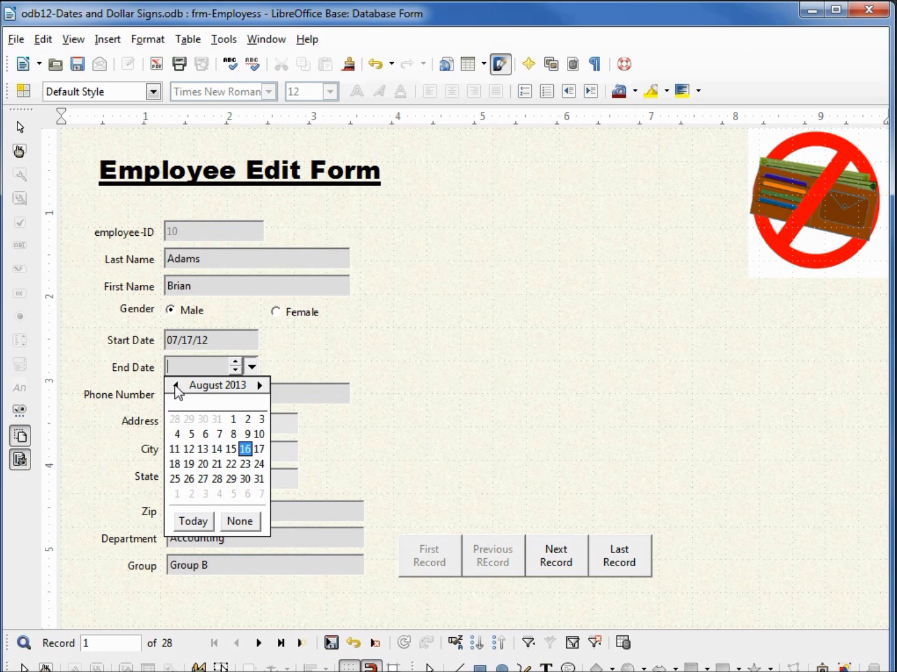
Step: Jump the End Date calendar directly to July 2014 and choose the 15th as the date
click(216, 391)
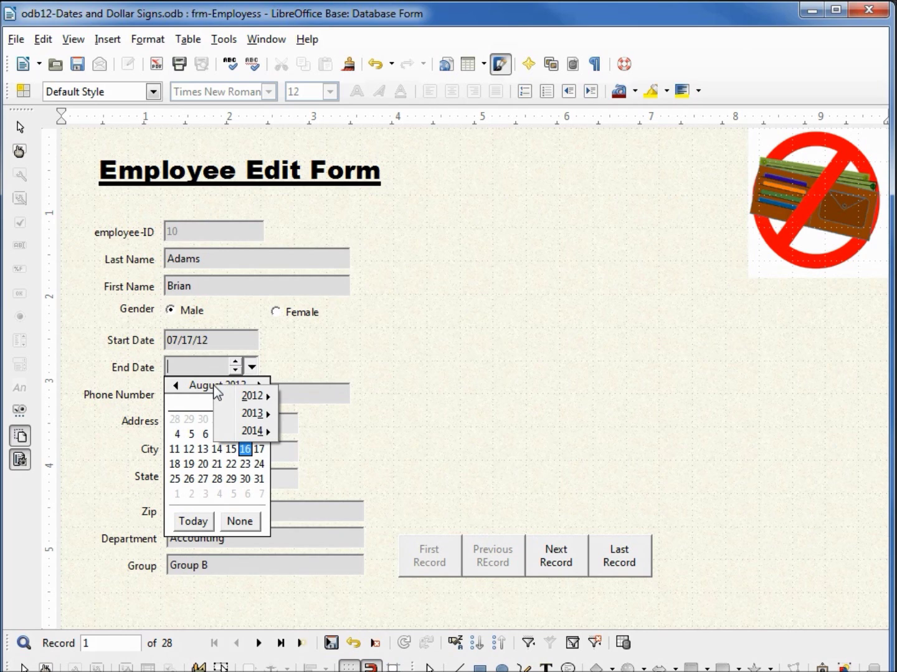
mouse_move(251, 414)
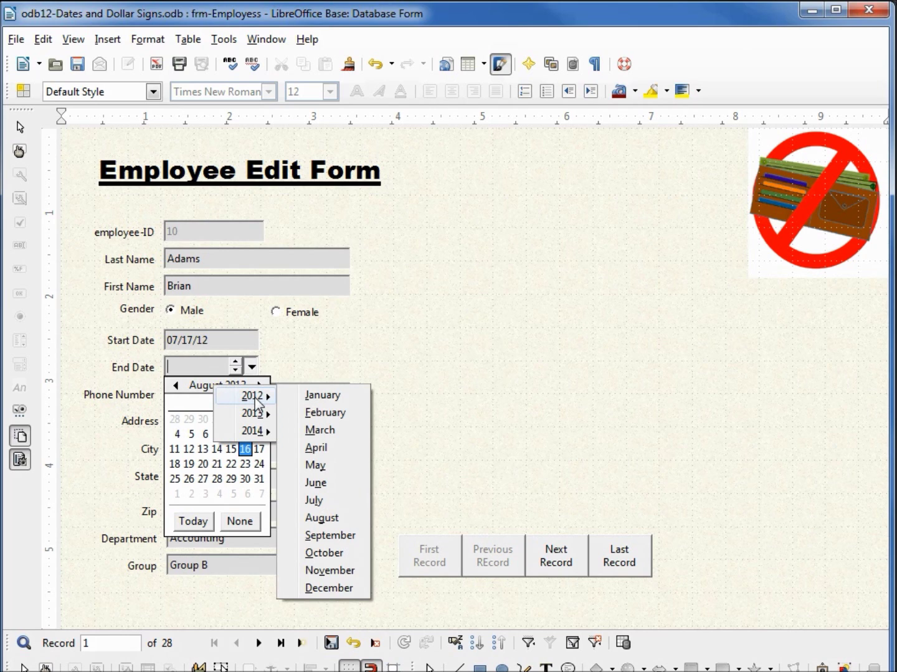
mouse_move(255, 436)
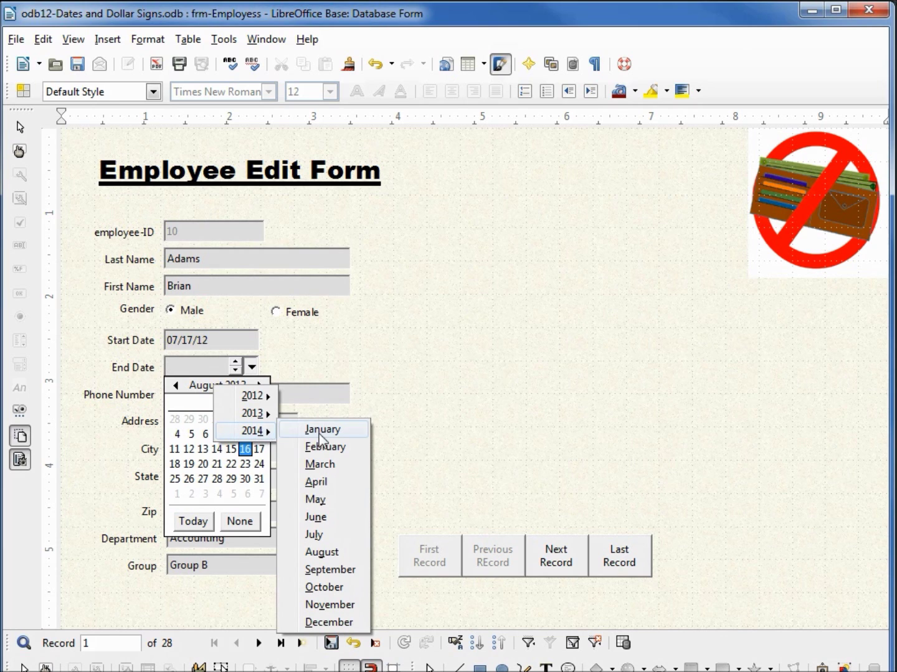
click(315, 535)
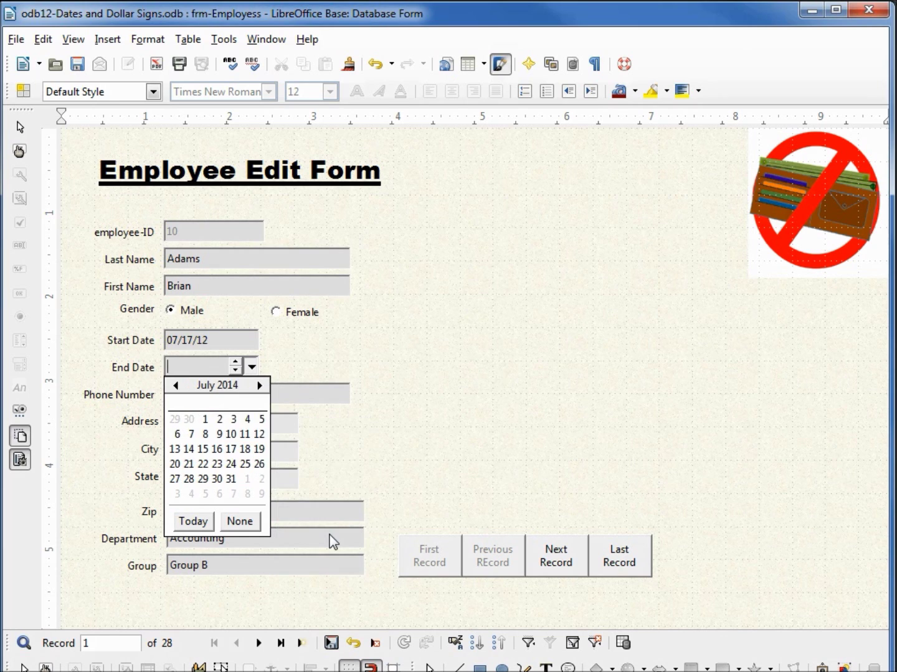
click(203, 450)
click(251, 367)
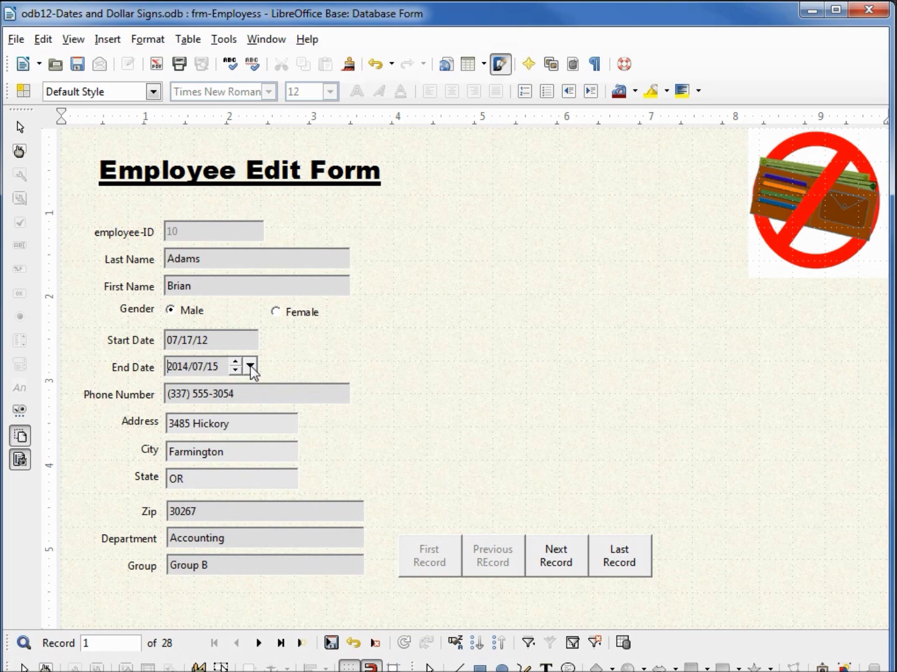
Step: Clear the End Date with its calendar's None option and save both the employee form and the database, closing the form
click(251, 368)
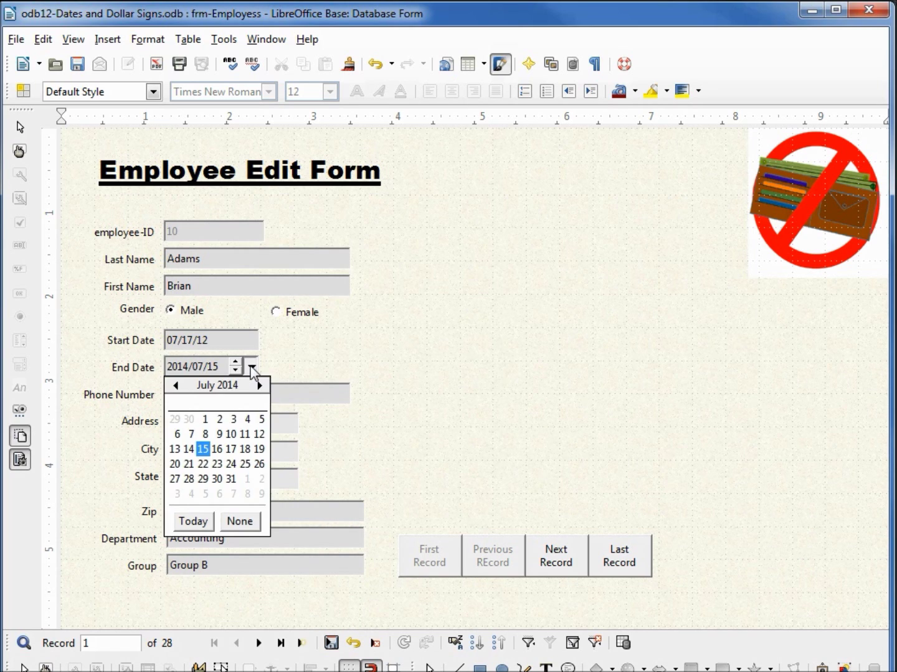
click(240, 523)
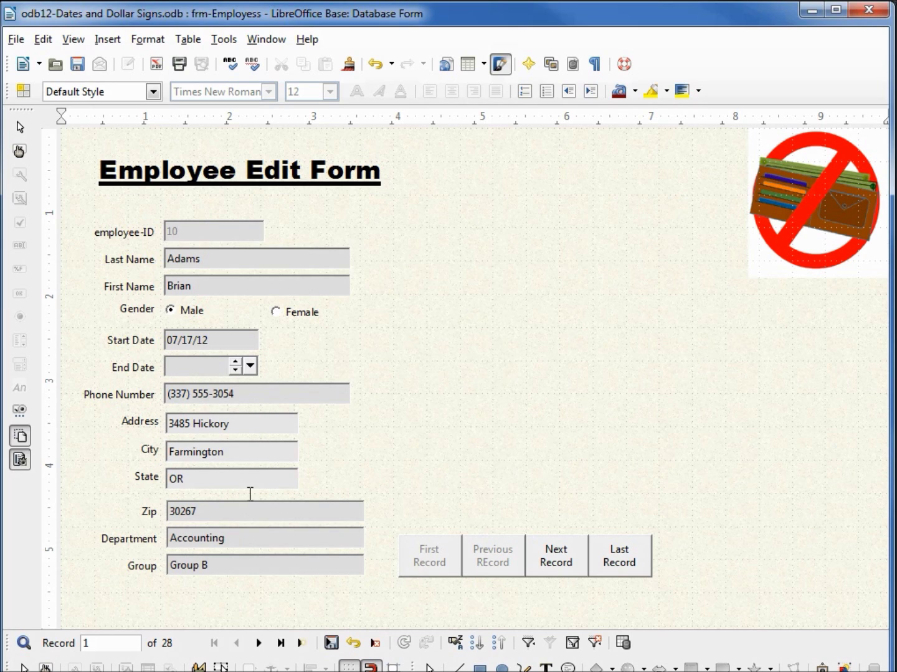
click(77, 63)
click(869, 9)
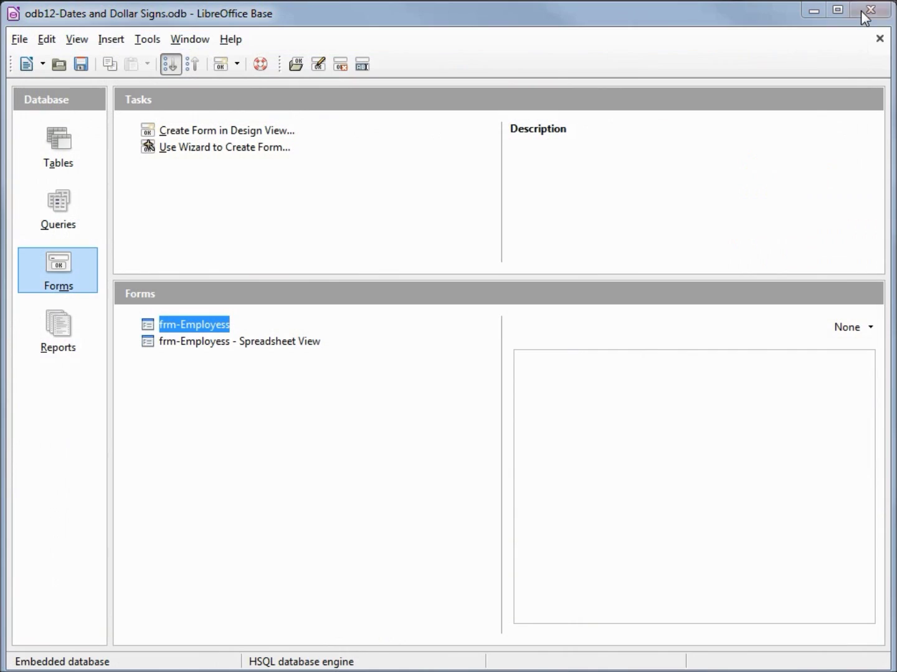
click(81, 64)
Step: In the Employess table design, set the Start Date field's format to the date style "31. December 1999" (D. MMMM YYYY), saving and closing the design
click(56, 150)
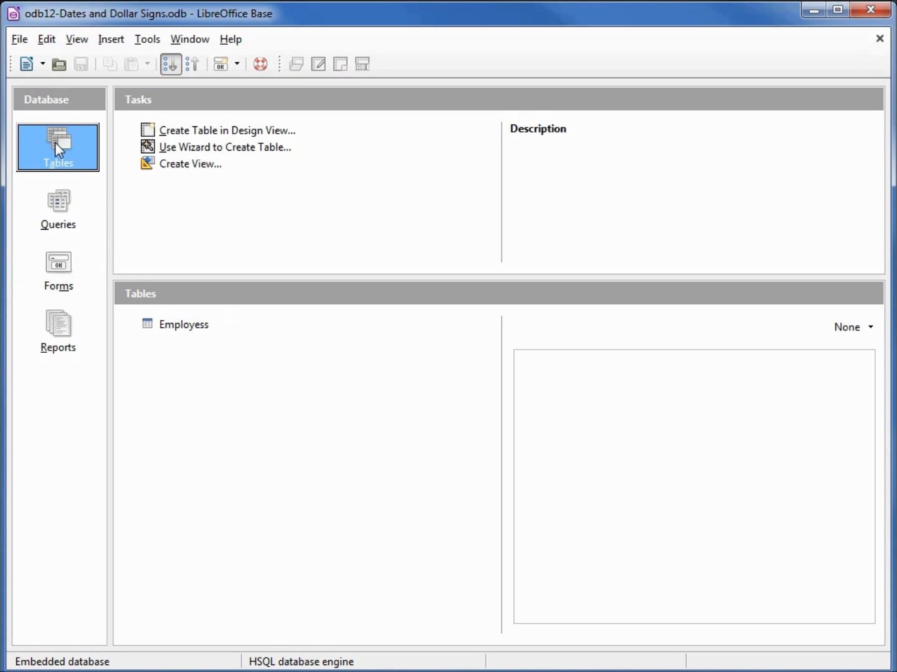
right_click(179, 326)
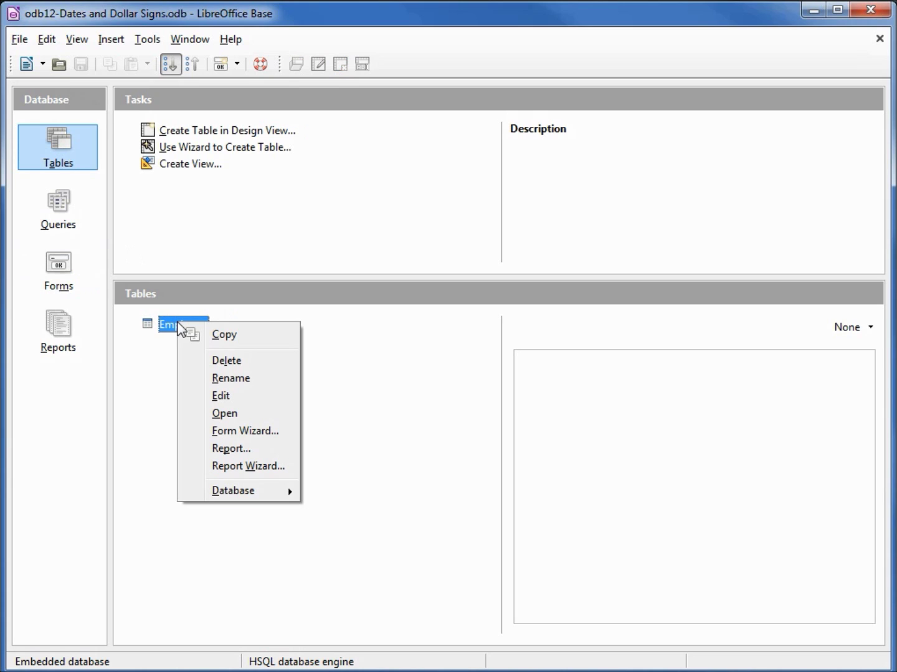
click(226, 397)
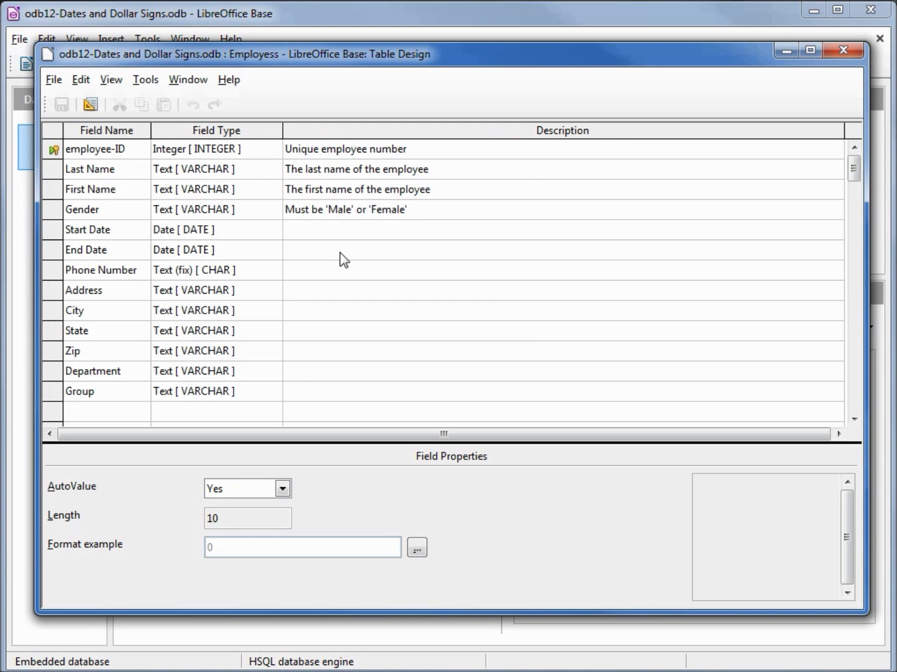
click(226, 235)
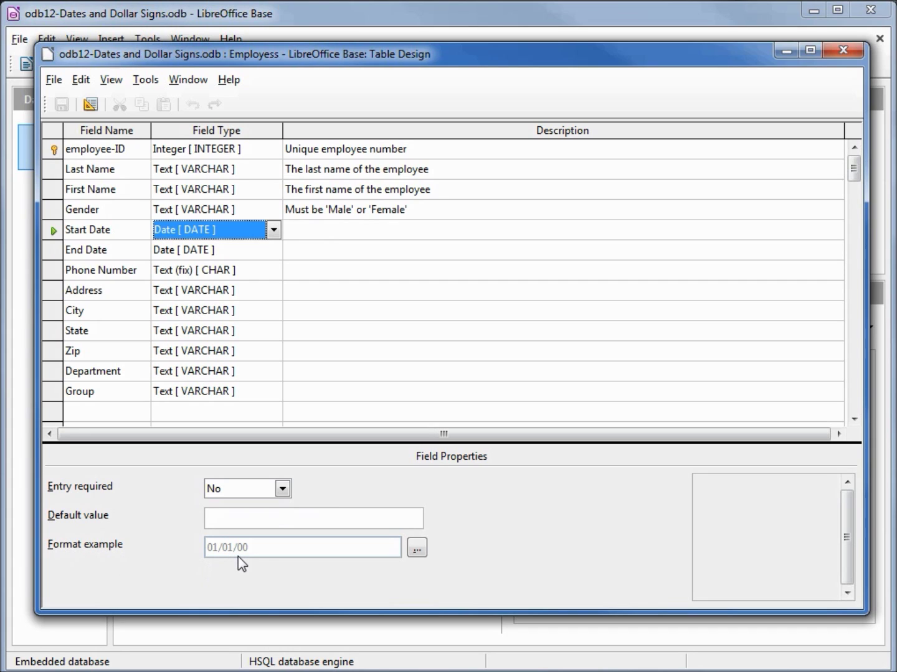
click(417, 552)
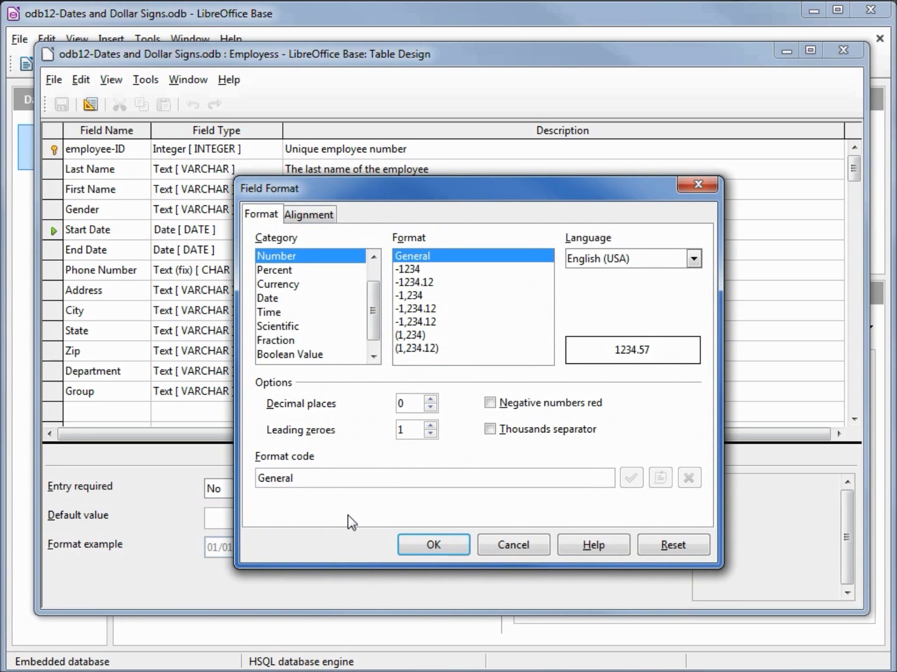
click(268, 299)
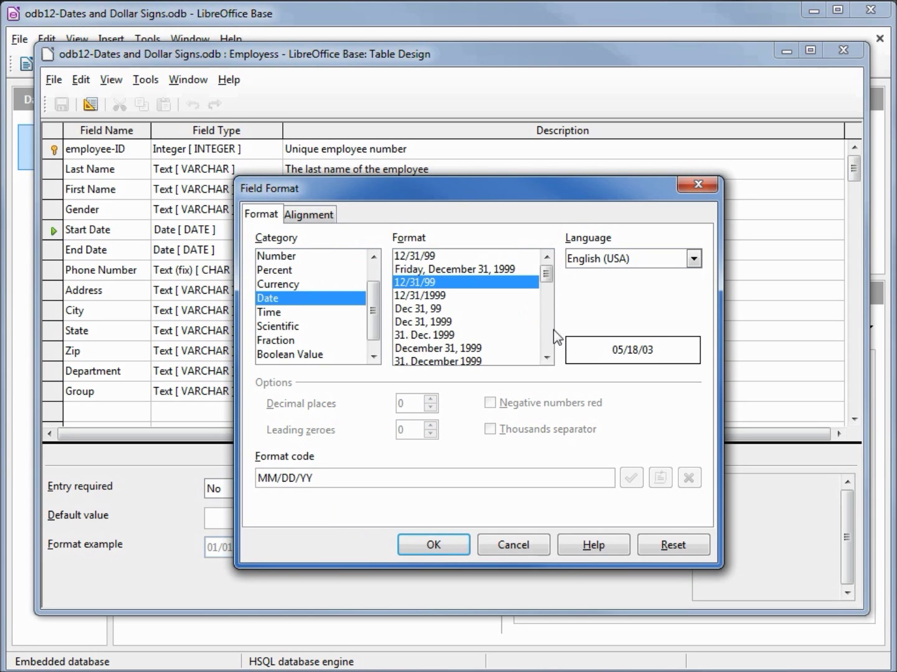
click(547, 357)
click(547, 357)
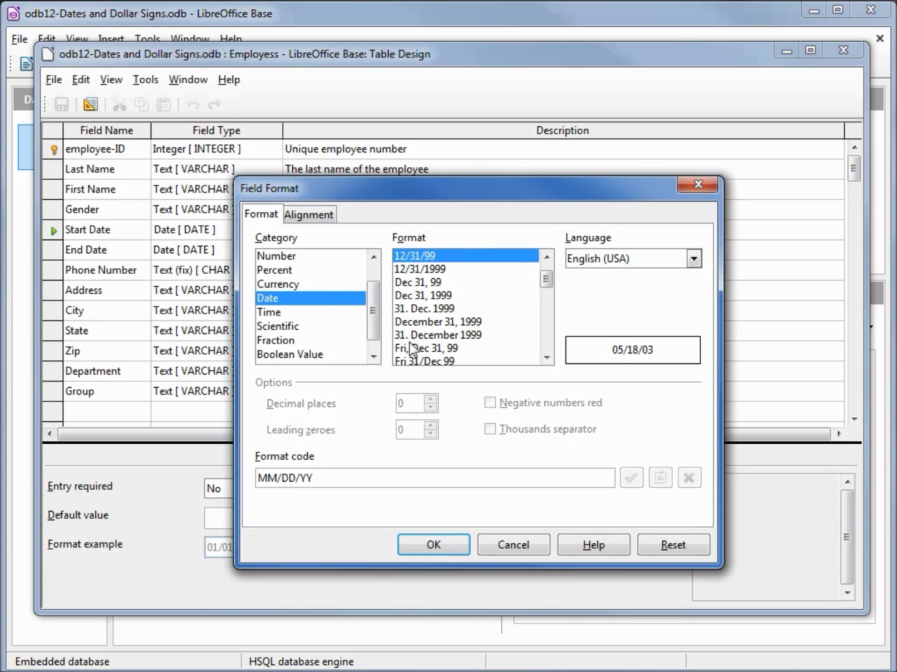
click(443, 341)
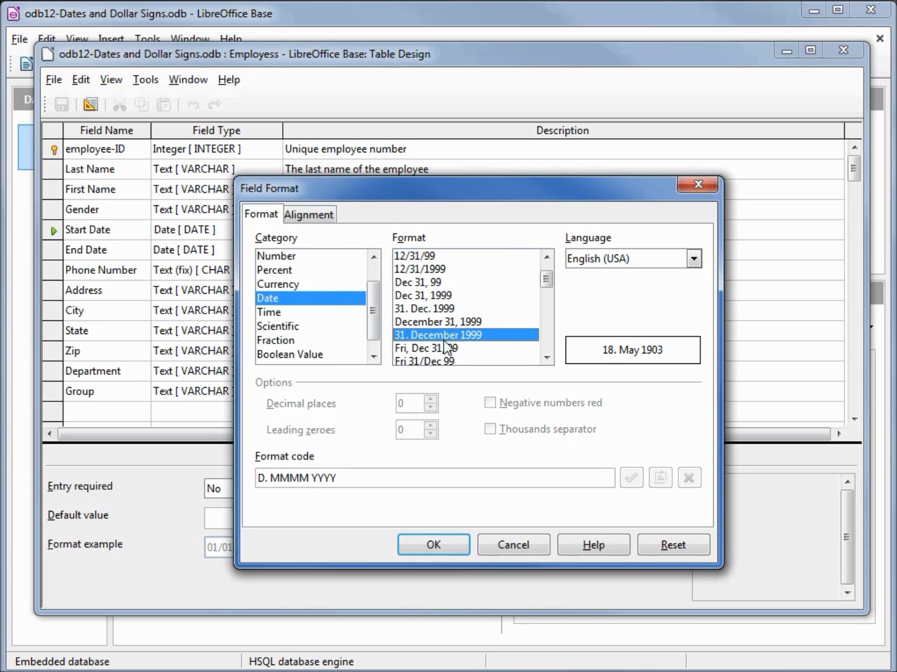
click(443, 543)
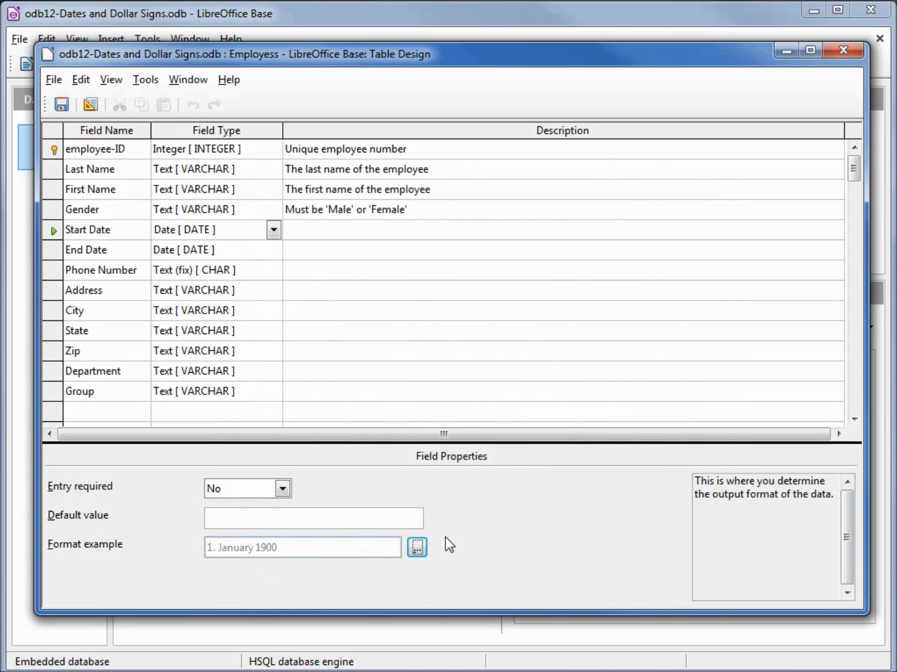
click(65, 105)
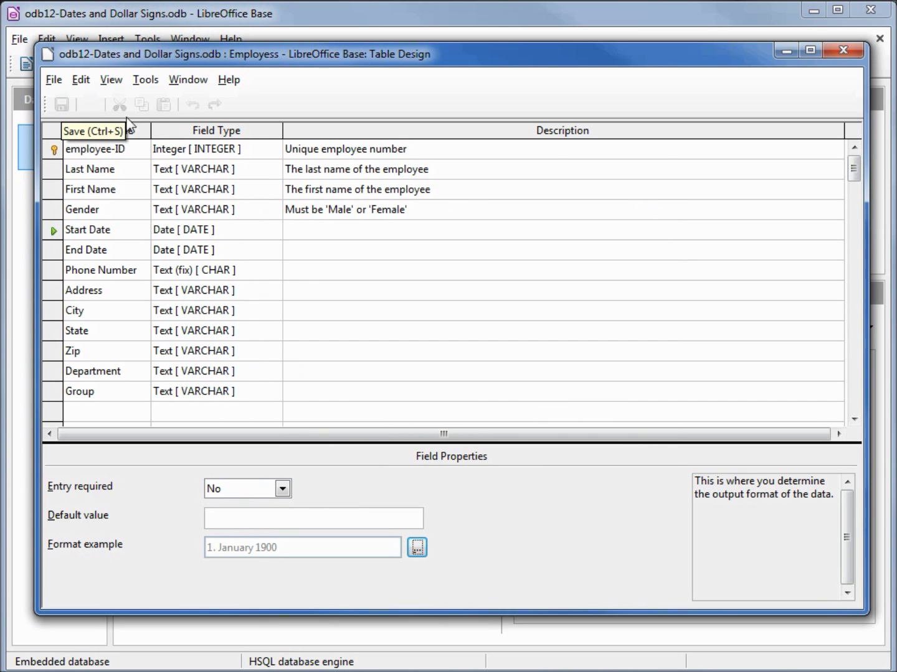
click(843, 51)
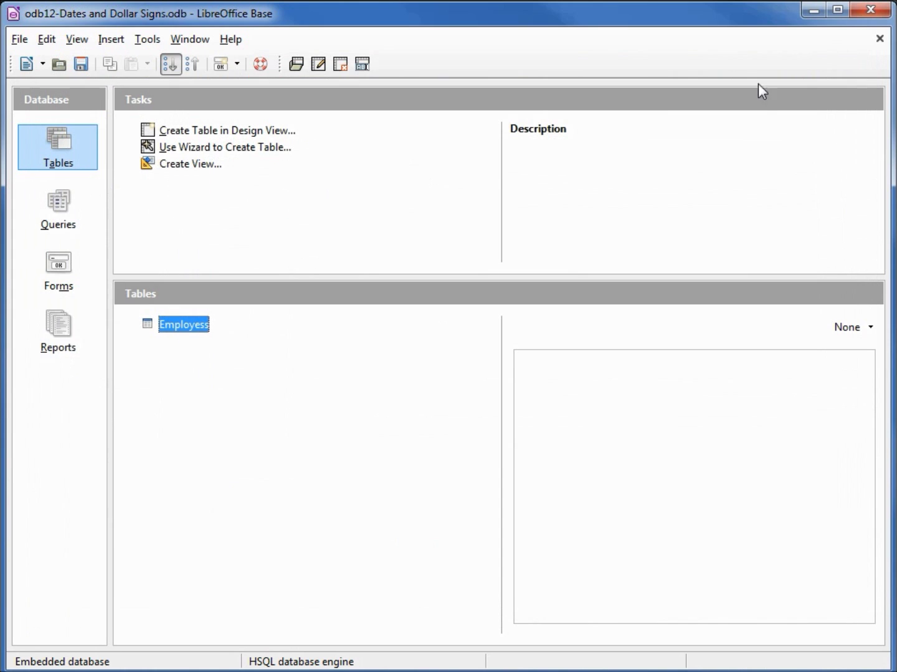
Step: Open the Employess table data, widen the Start Date column to examine its full dates, and close the table
double_click(171, 329)
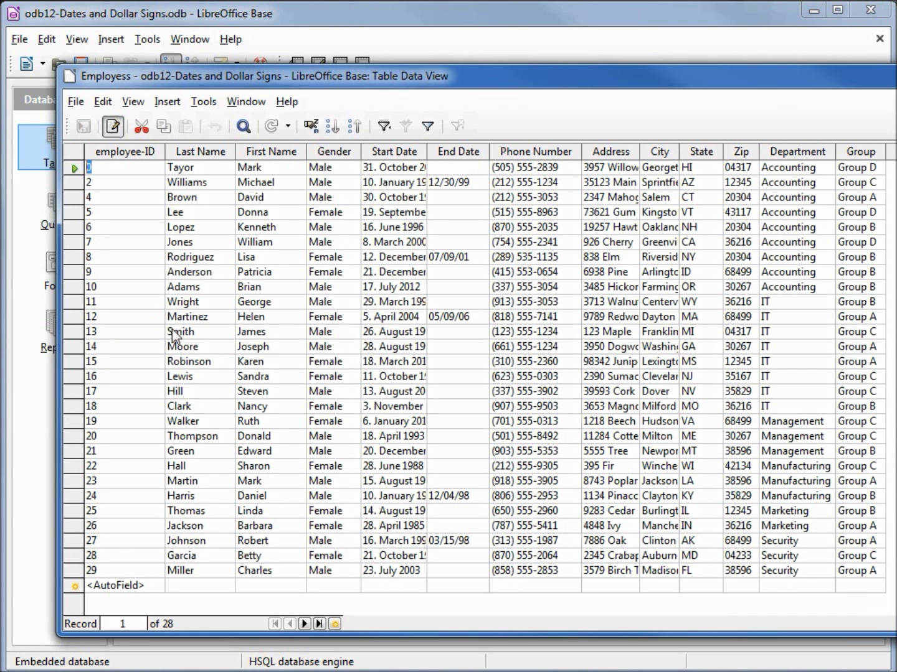
drag(427, 151, 475, 150)
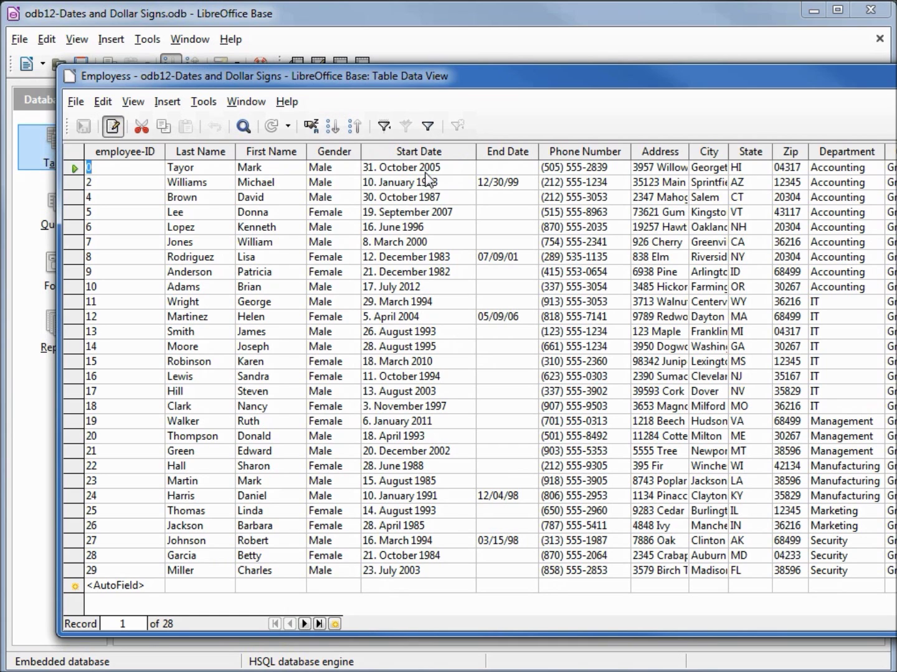
double_click(69, 76)
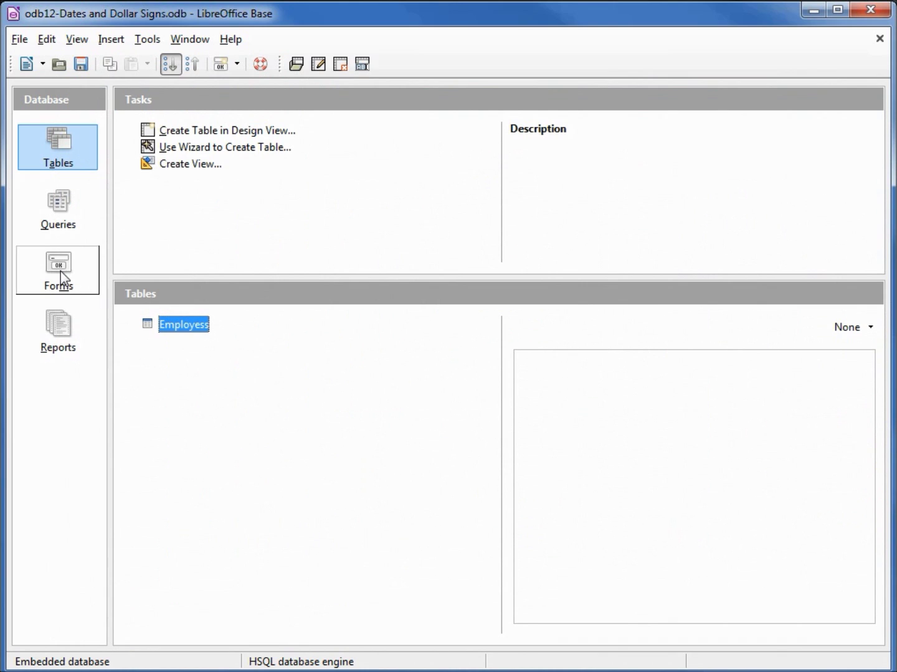
Step: Open the frm-Employess form for editing and delete its existing Start Date input box
click(60, 271)
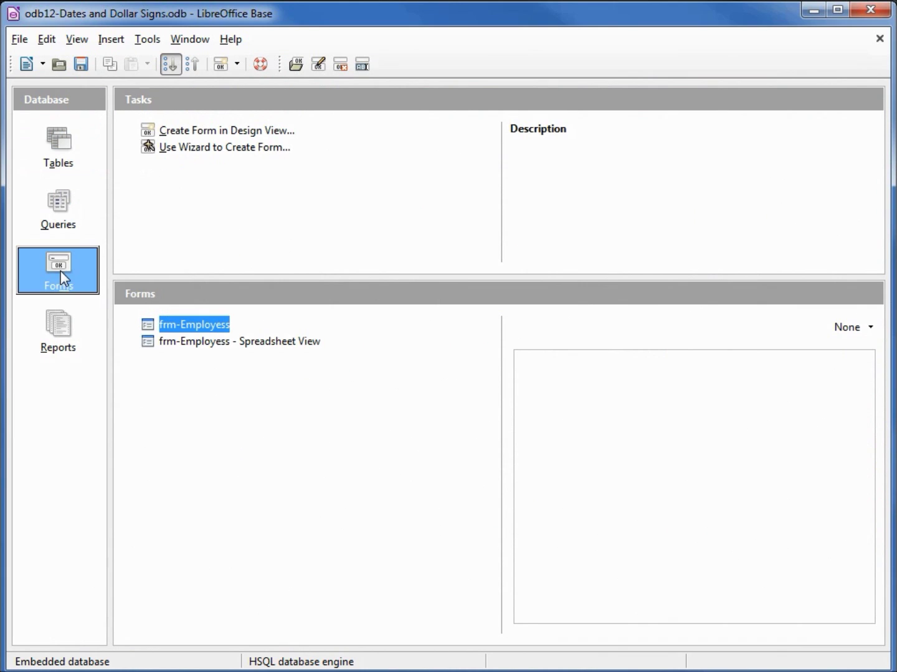
right_click(196, 331)
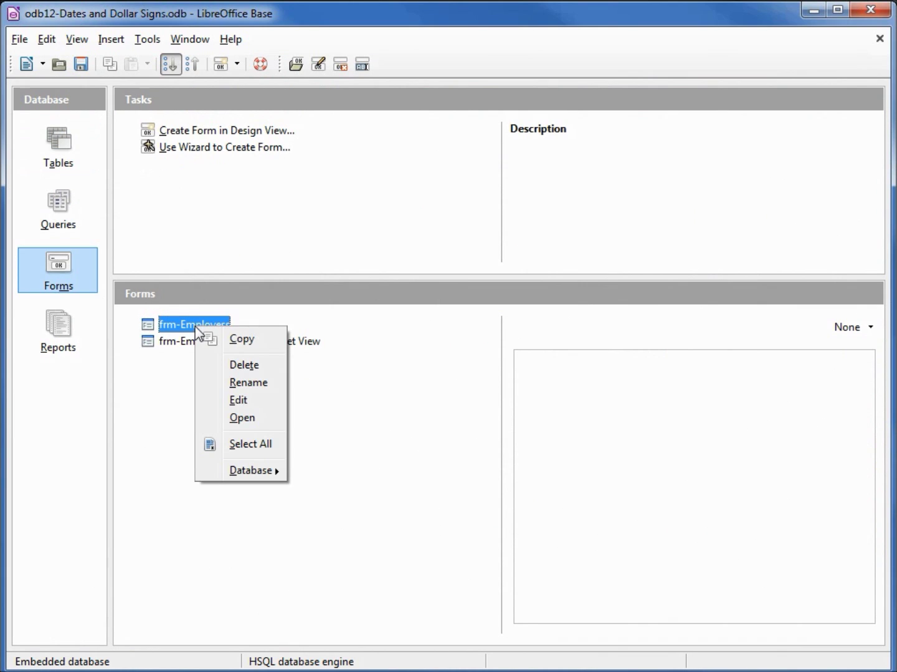
click(238, 402)
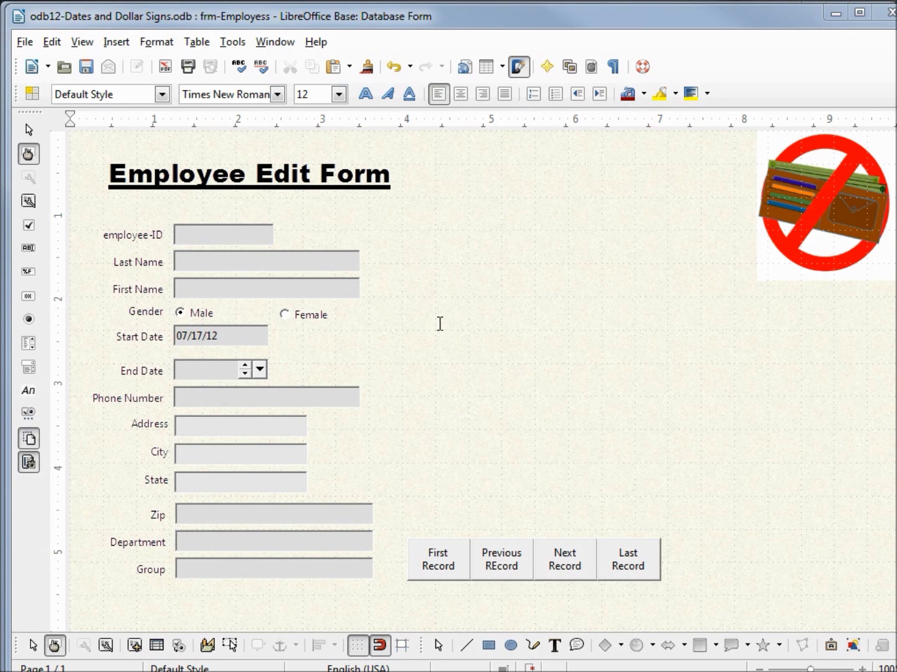
click(215, 342)
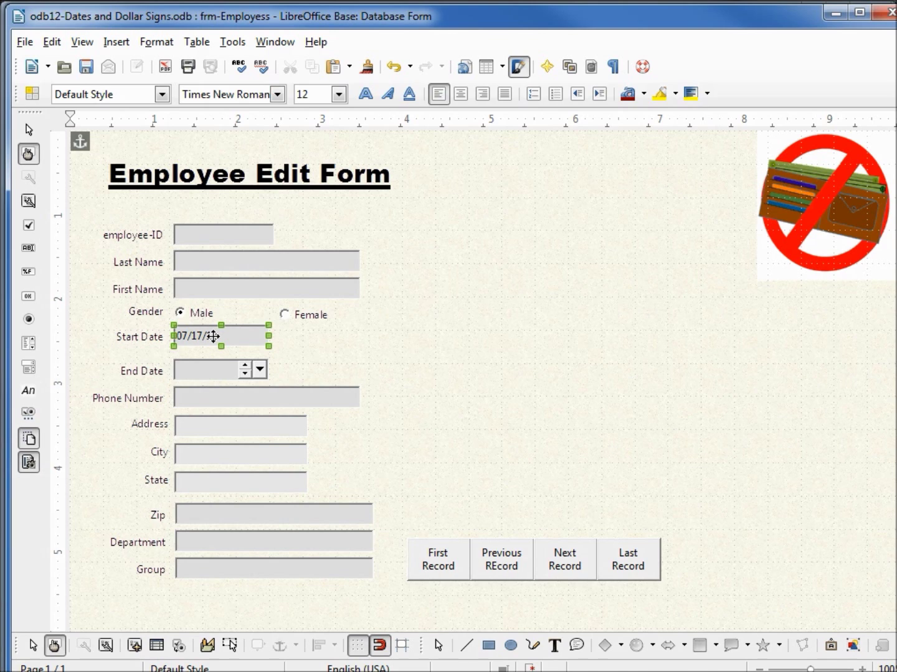
key(Delete)
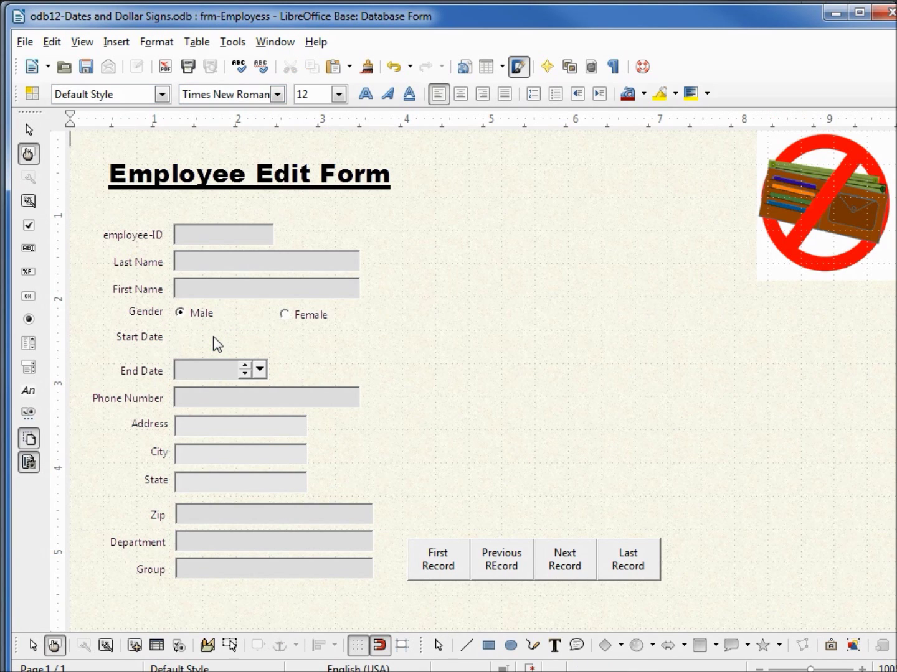
Step: Draw a formatted field about 1.84" by 0.33" beside the Start Date label and name it "fmtStart Date"
click(28, 274)
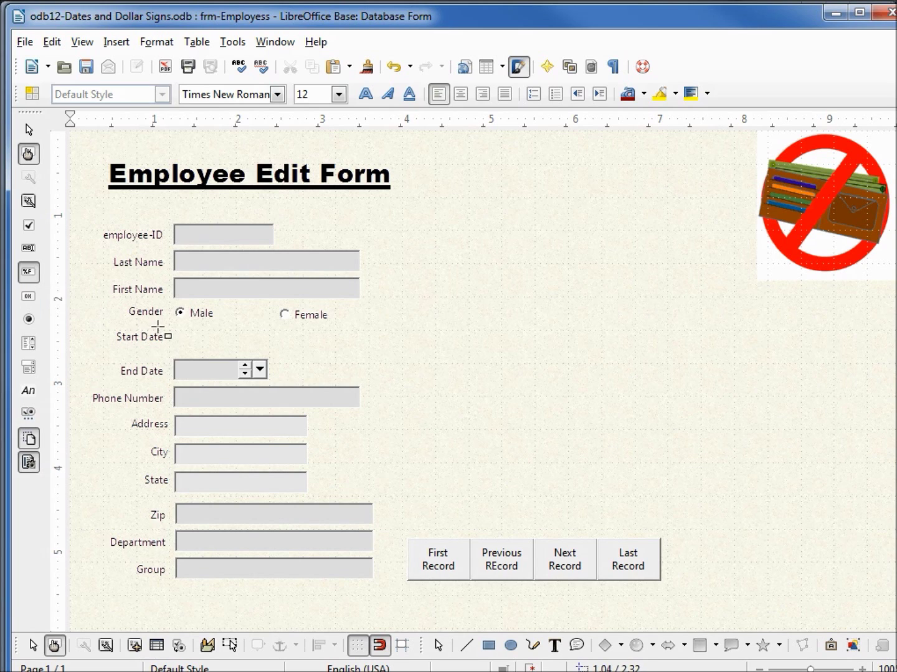
drag(170, 325, 324, 353)
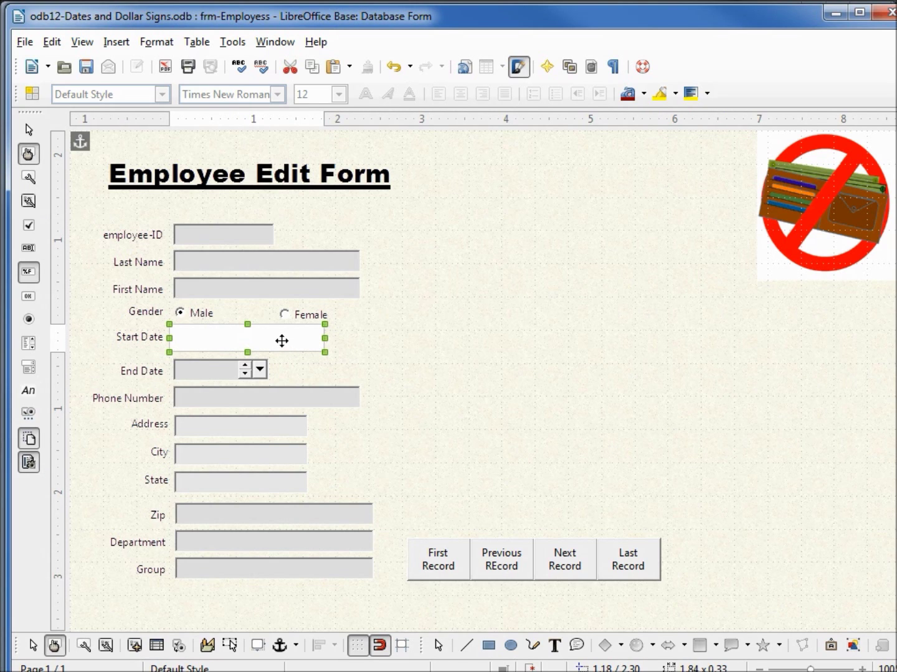
right_click(284, 347)
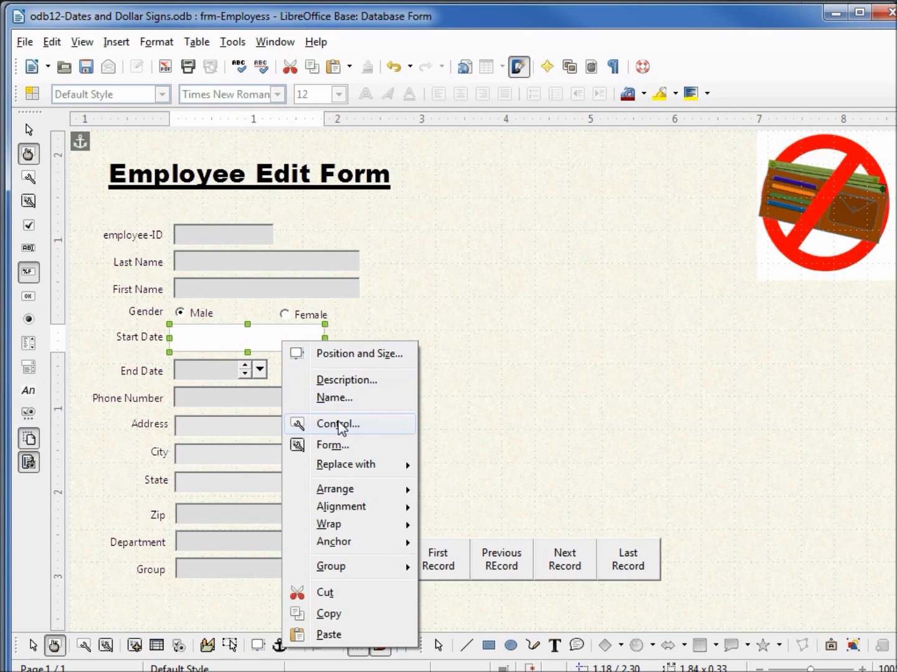
click(338, 424)
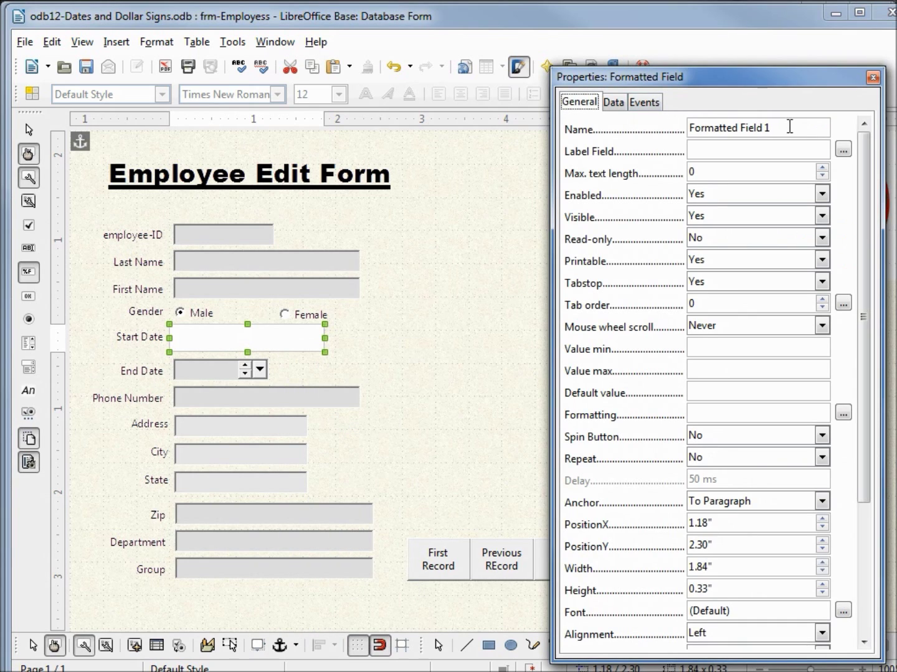
drag(789, 126, 665, 126)
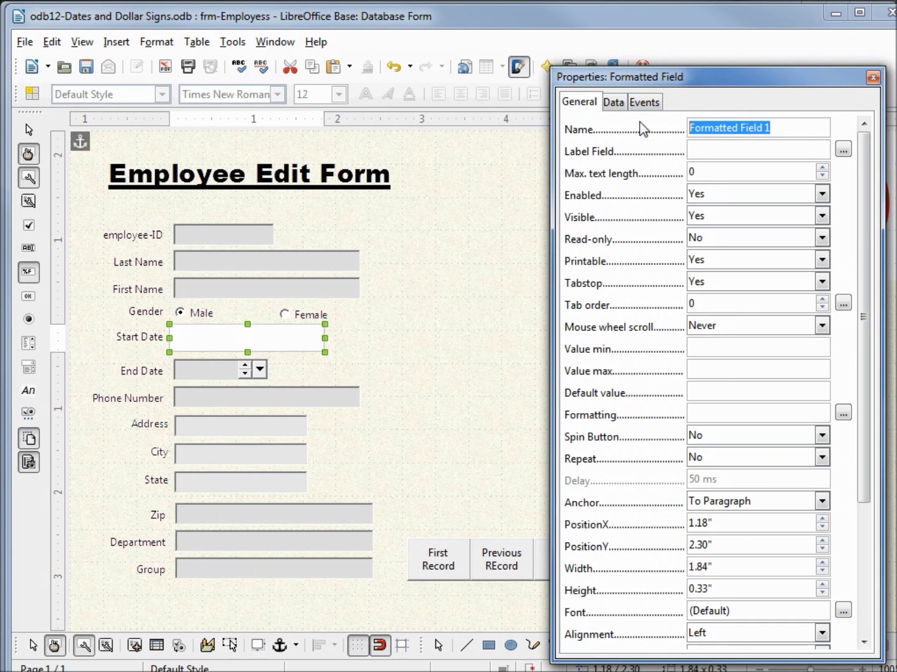
text(fmt)
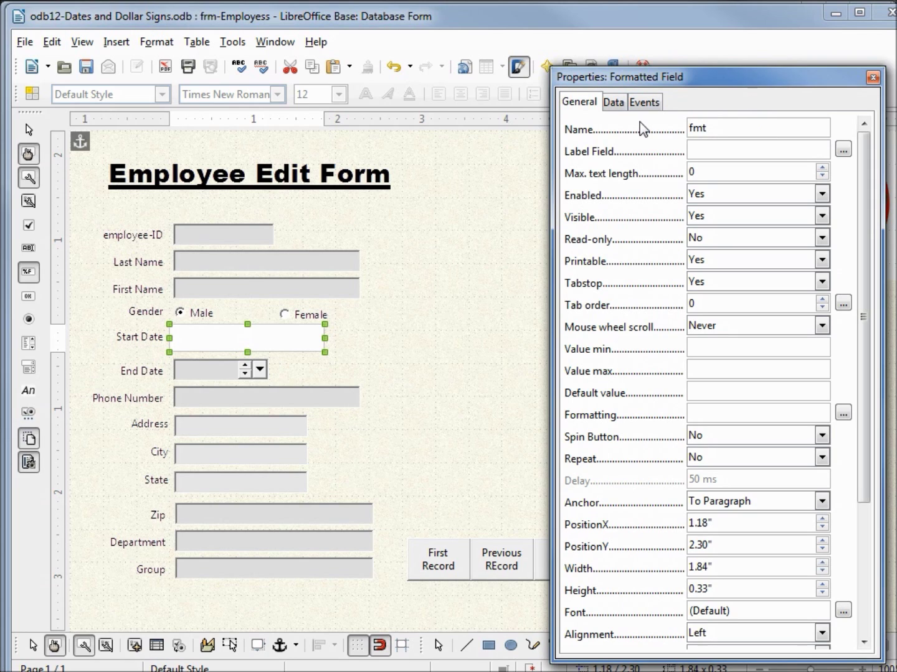
text(Start Date)
Step: Bind the new formatted field to the Start Date data field
click(614, 102)
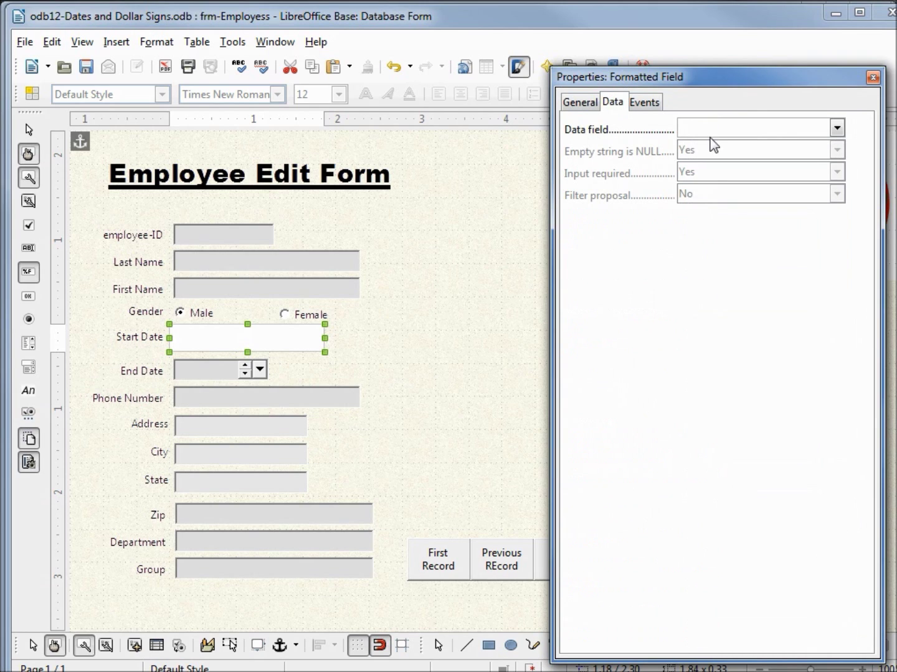
click(837, 128)
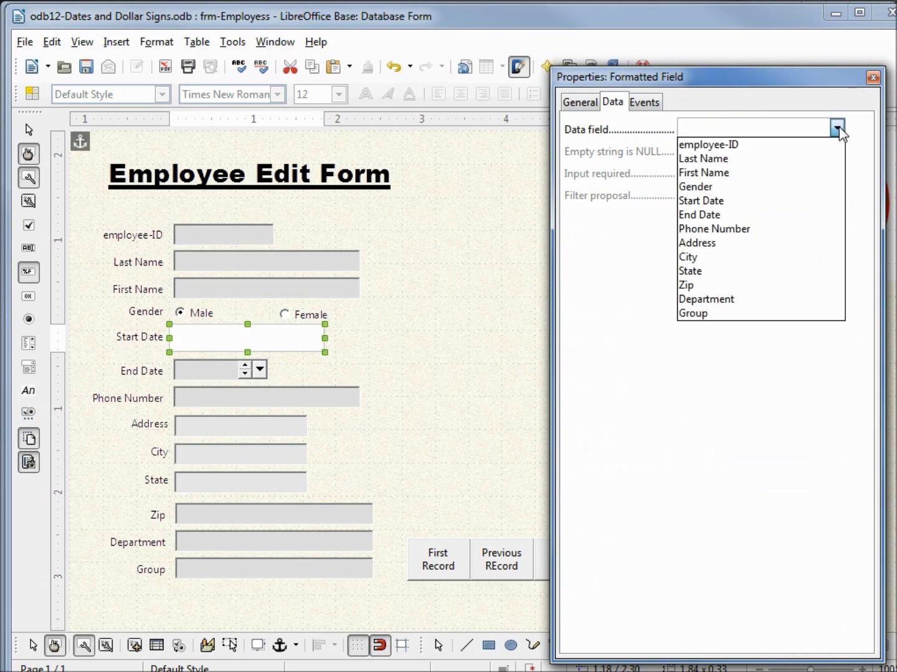
click(720, 201)
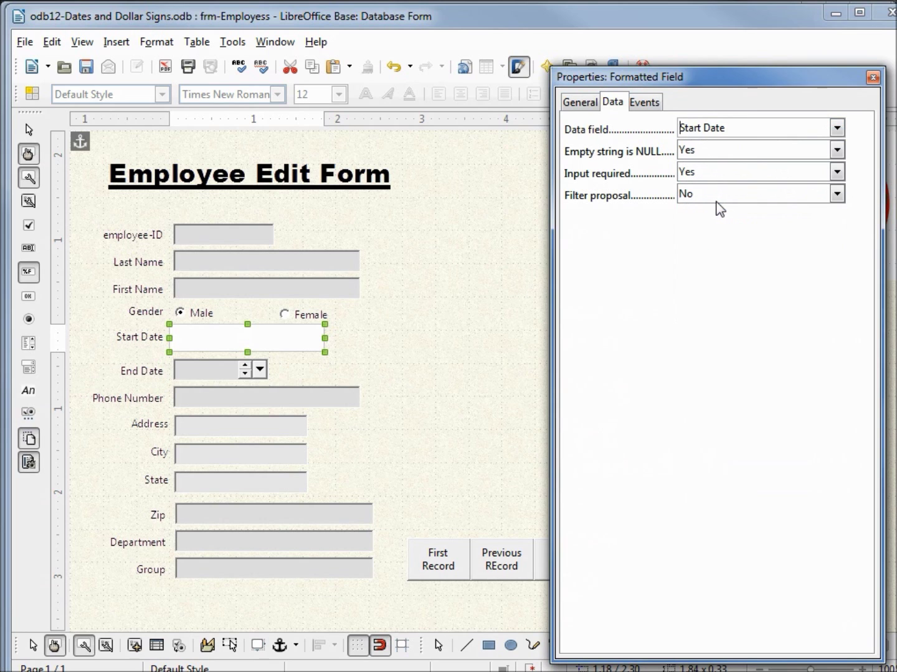
Step: Set the border of the new Start Date field to 3D look
click(577, 103)
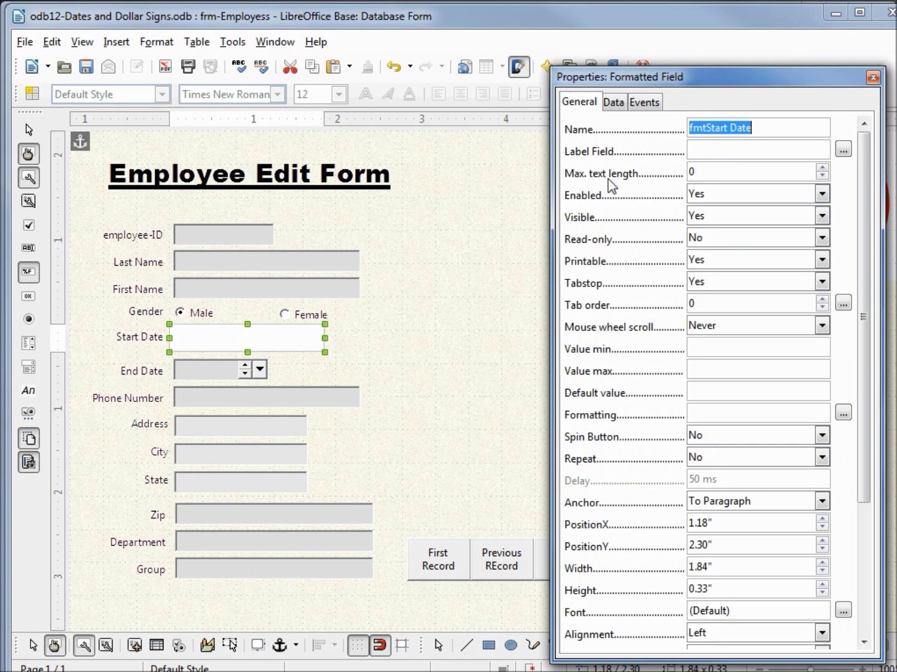
drag(865, 249, 862, 461)
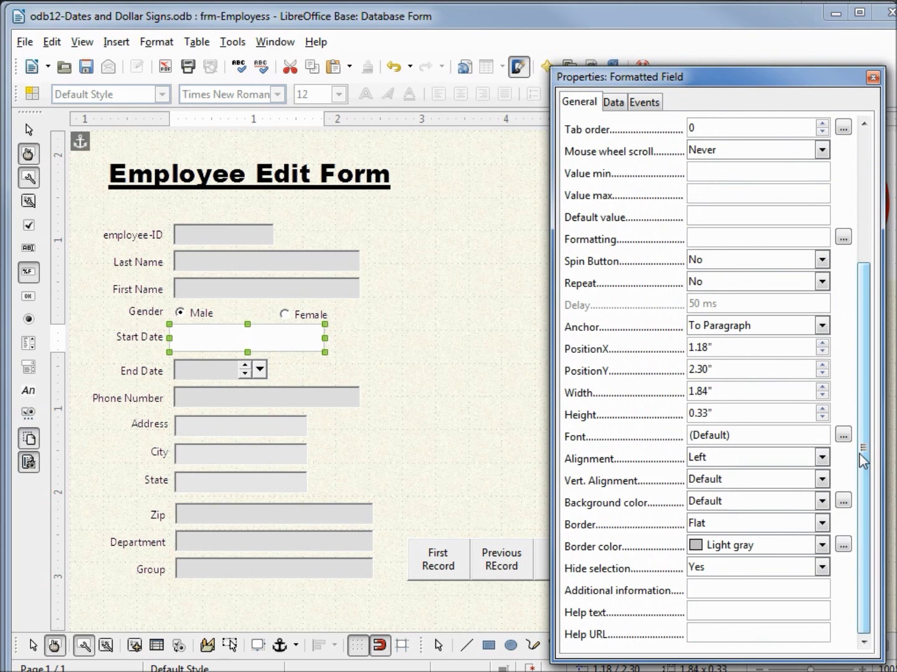
click(822, 525)
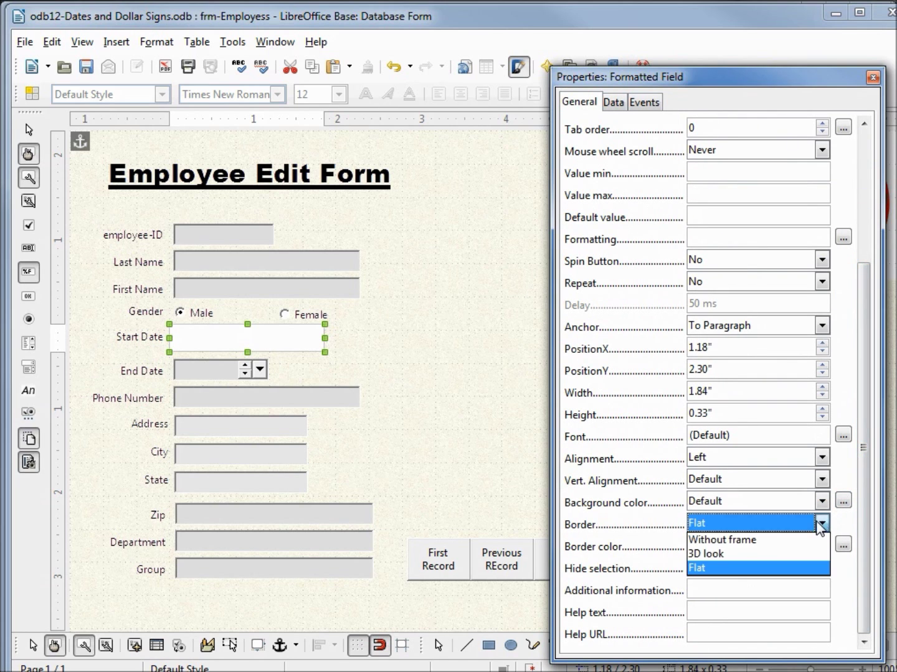
click(789, 554)
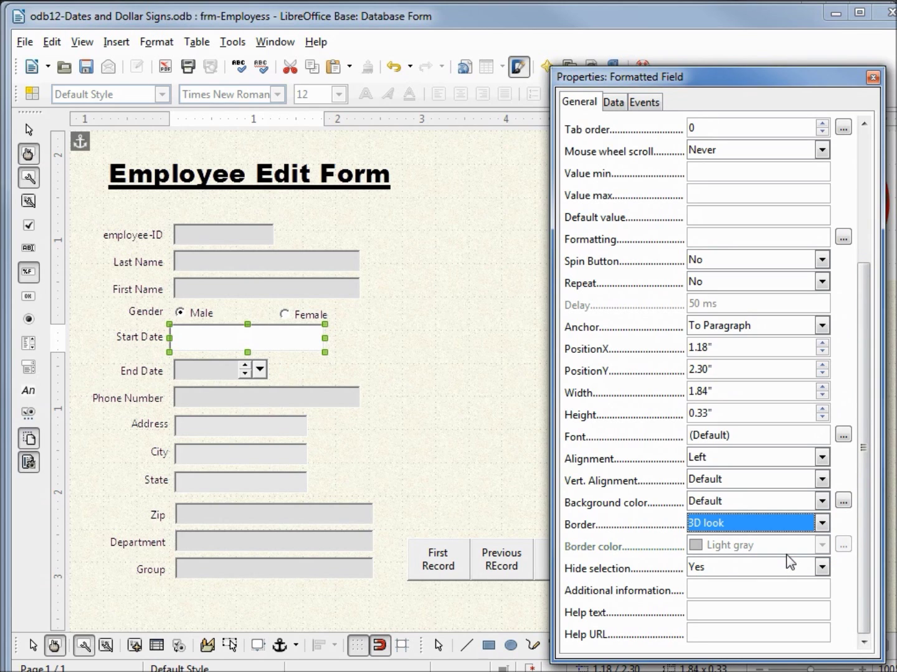
Step: Set the new Start Date field's background color to Gray 10% and its height to 0.25"
click(822, 501)
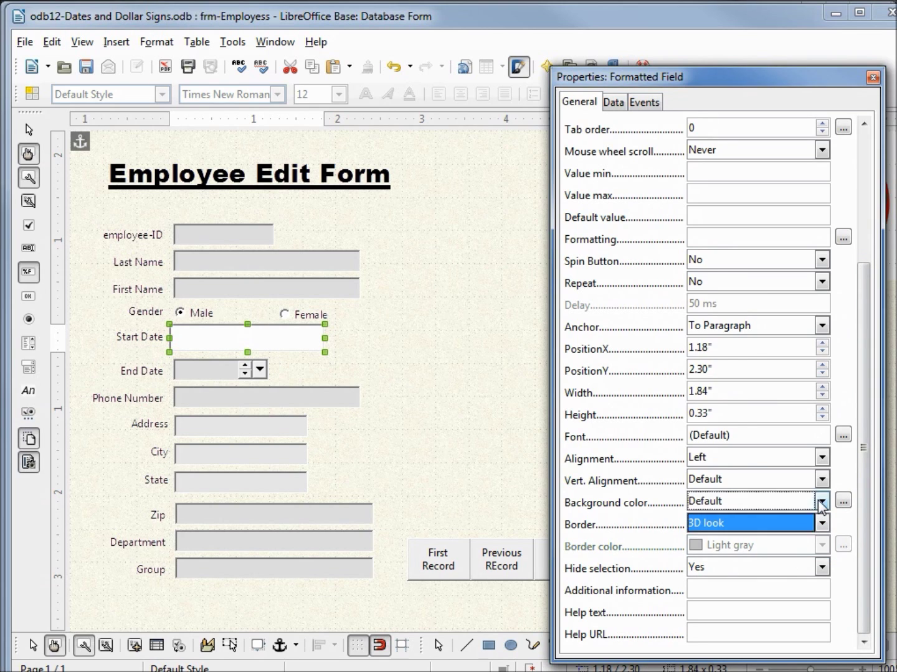
drag(821, 261, 820, 296)
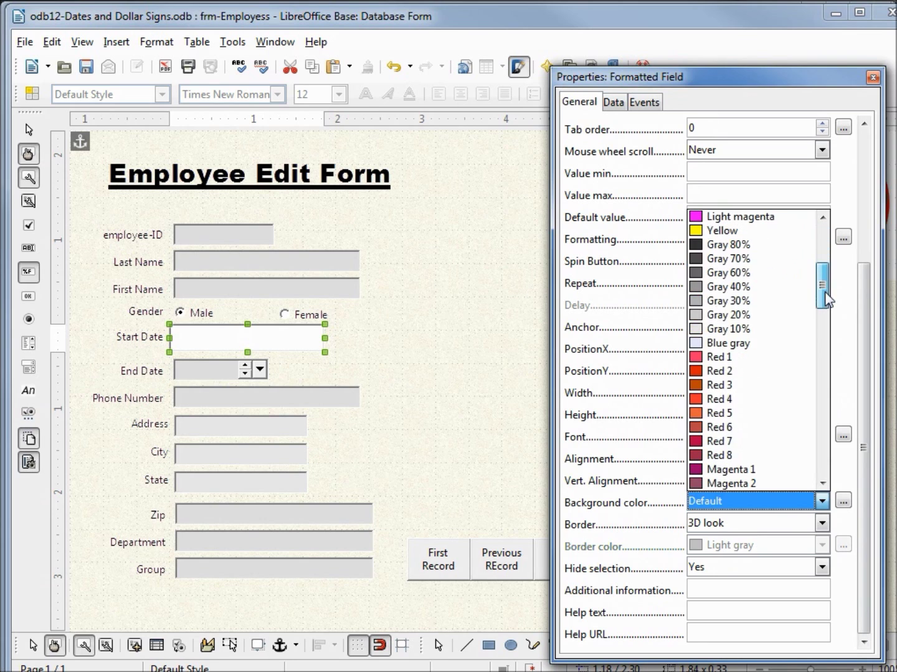
click(754, 330)
click(704, 416)
drag(704, 416, 648, 420)
text(.25)
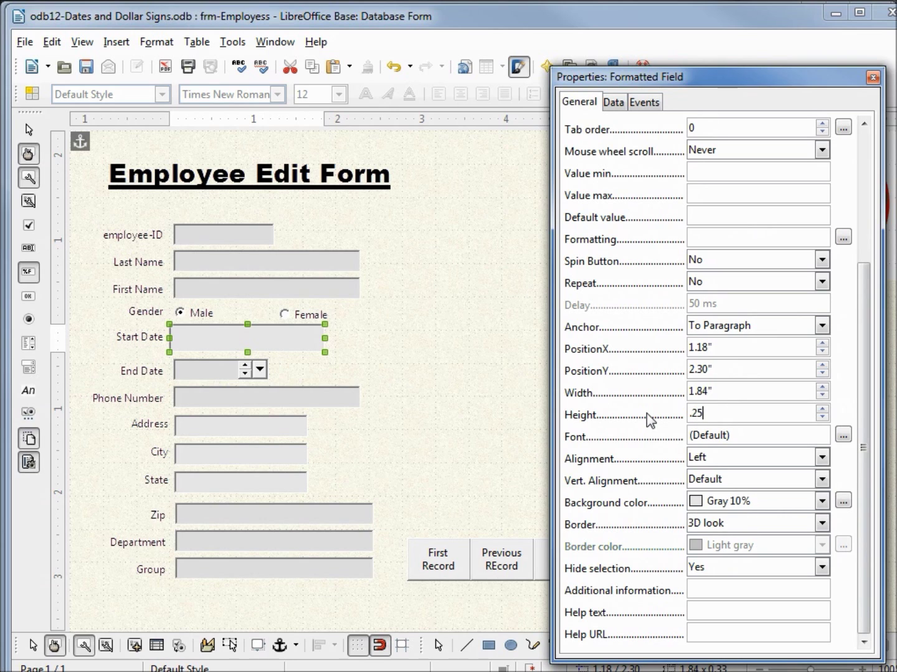
key(Return)
click(483, 362)
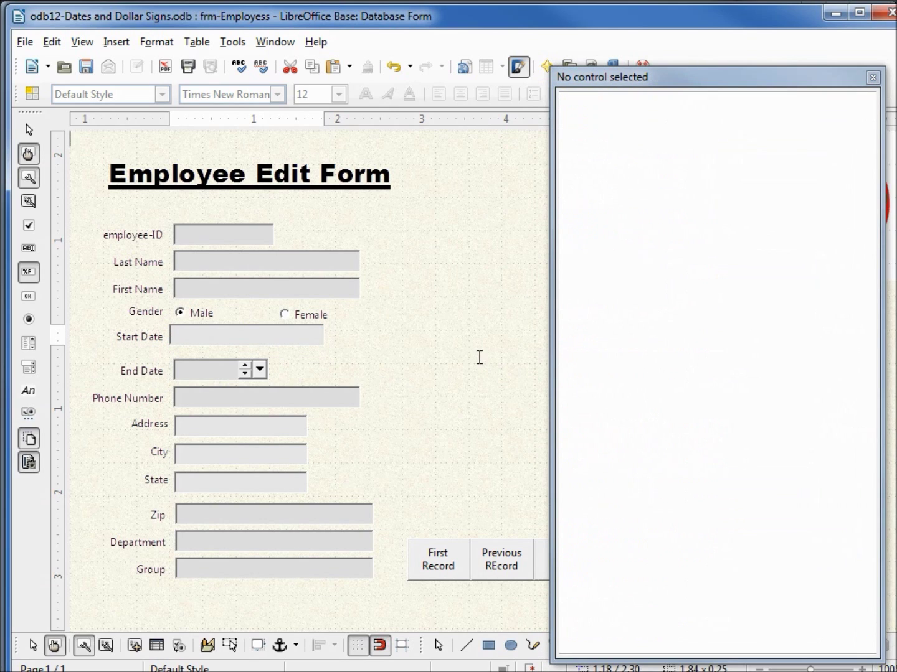
Step: Preview the form with live record data outside design mode, and return to design mode
click(55, 646)
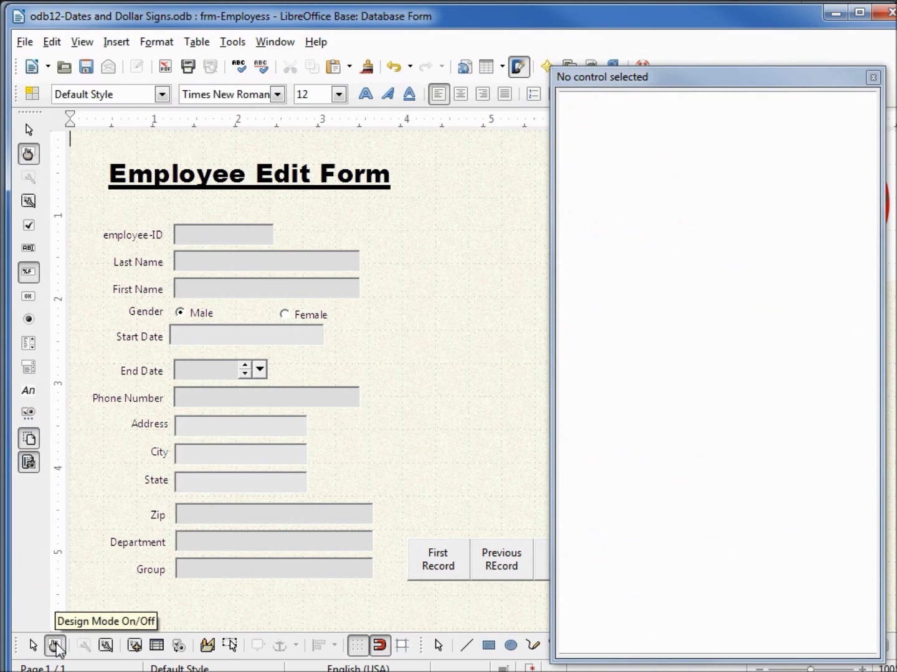
click(54, 646)
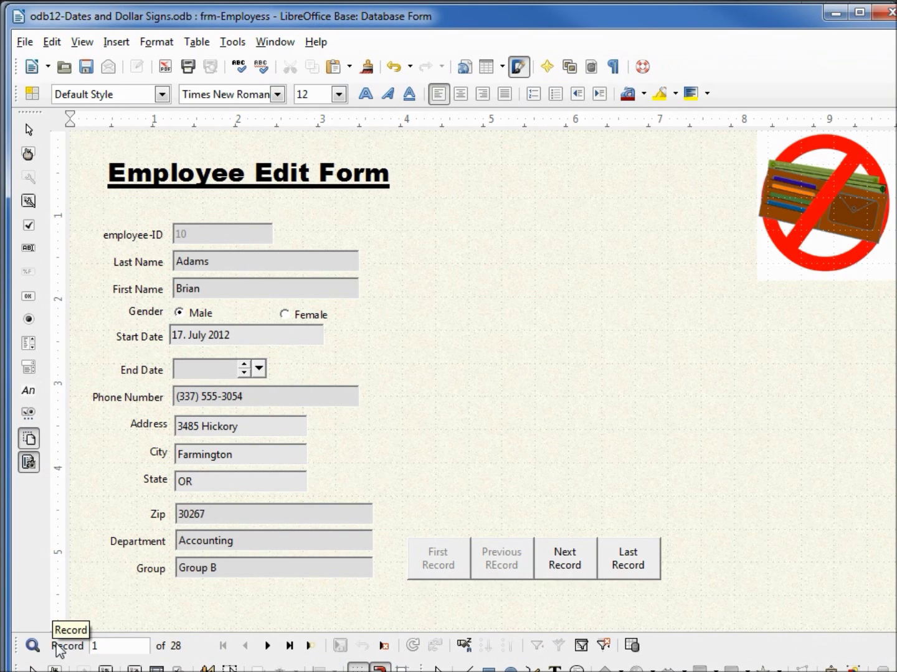
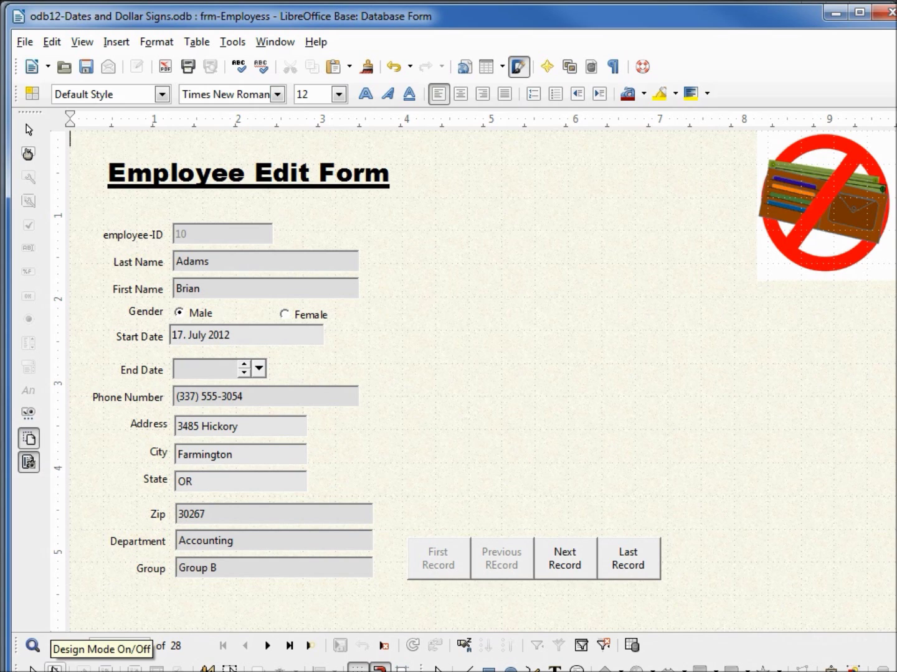
click(55, 668)
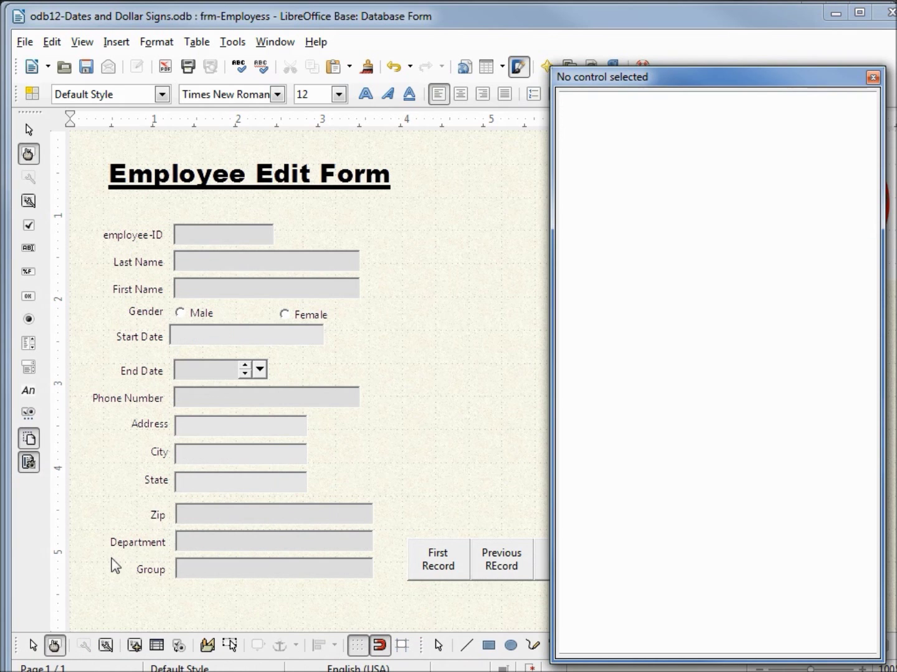
Step: Review the available Date number formats for the Start Date formatted field without applying one
click(258, 338)
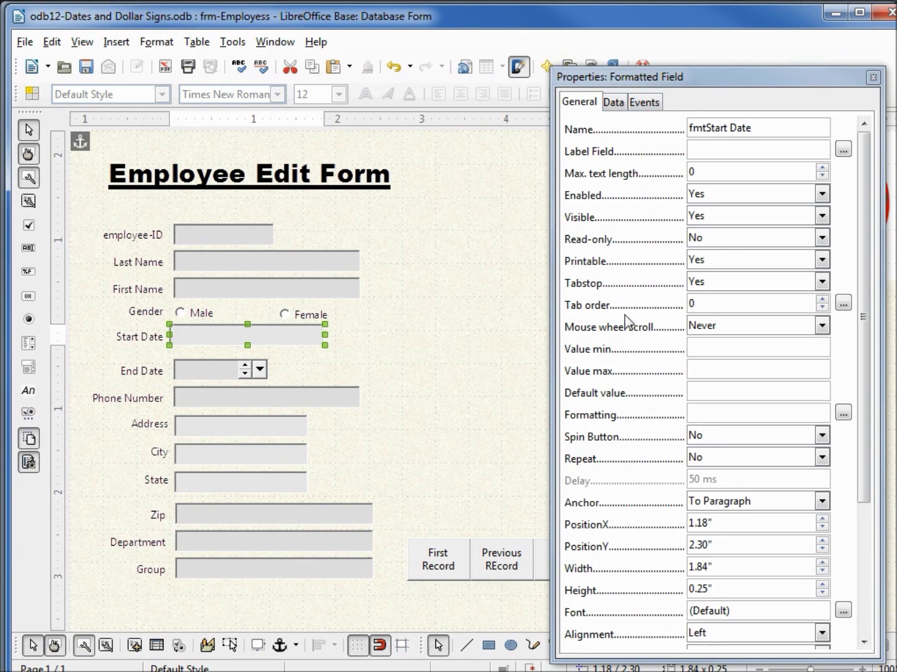
click(843, 414)
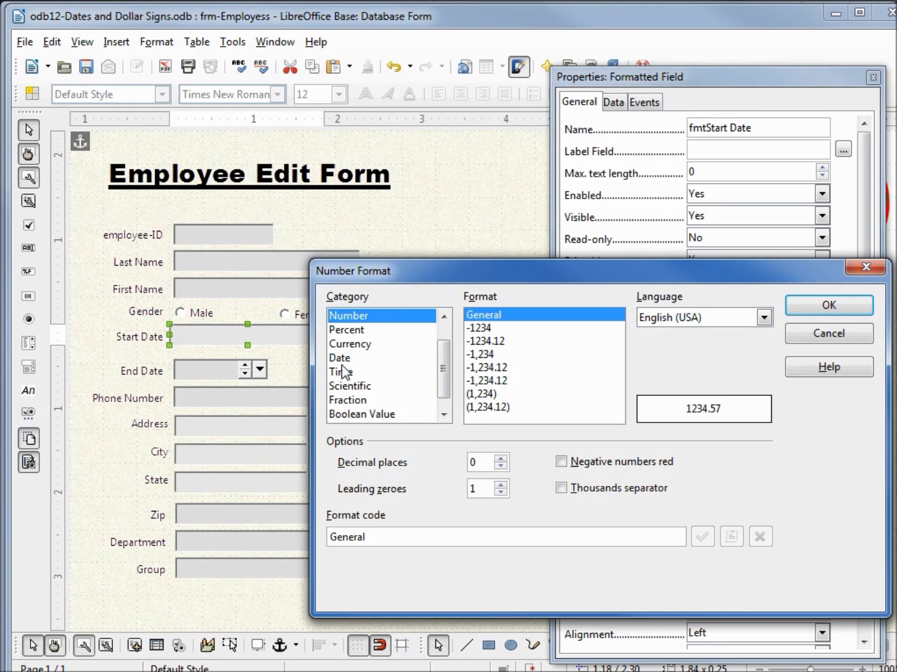
click(339, 358)
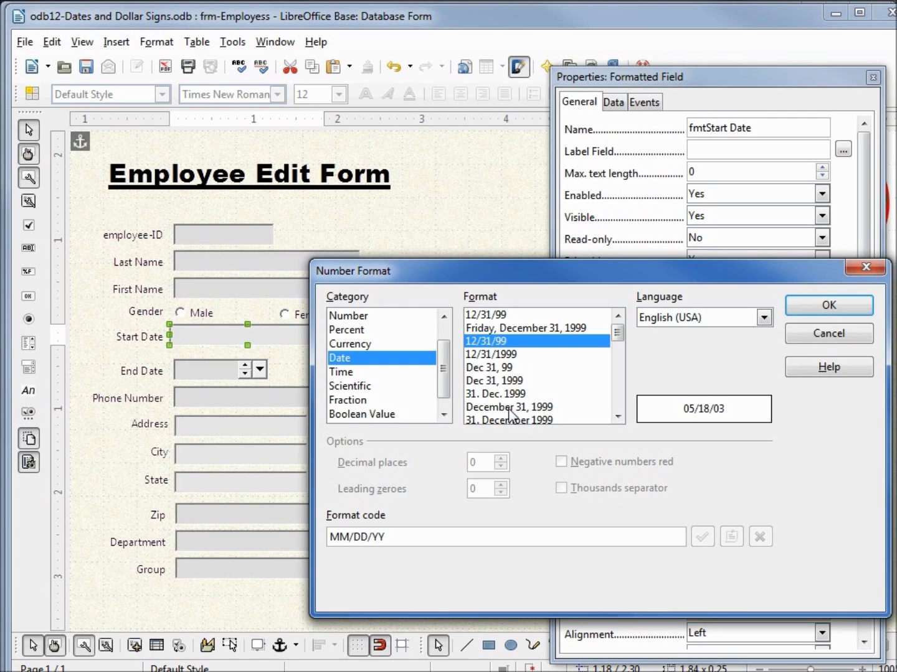
click(803, 344)
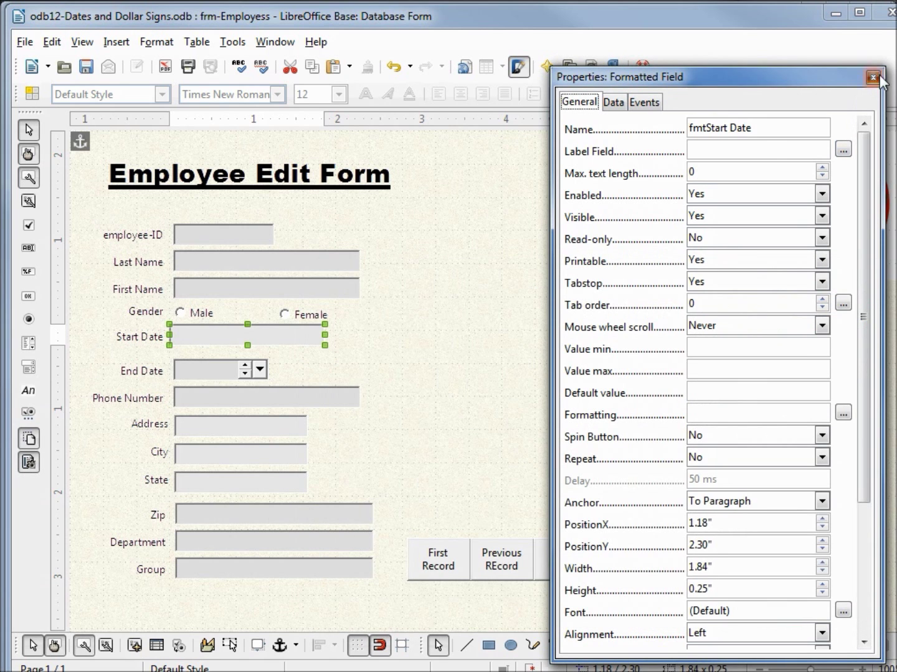
Step: Save and close the employee form design, and save the database file
click(873, 77)
click(599, 211)
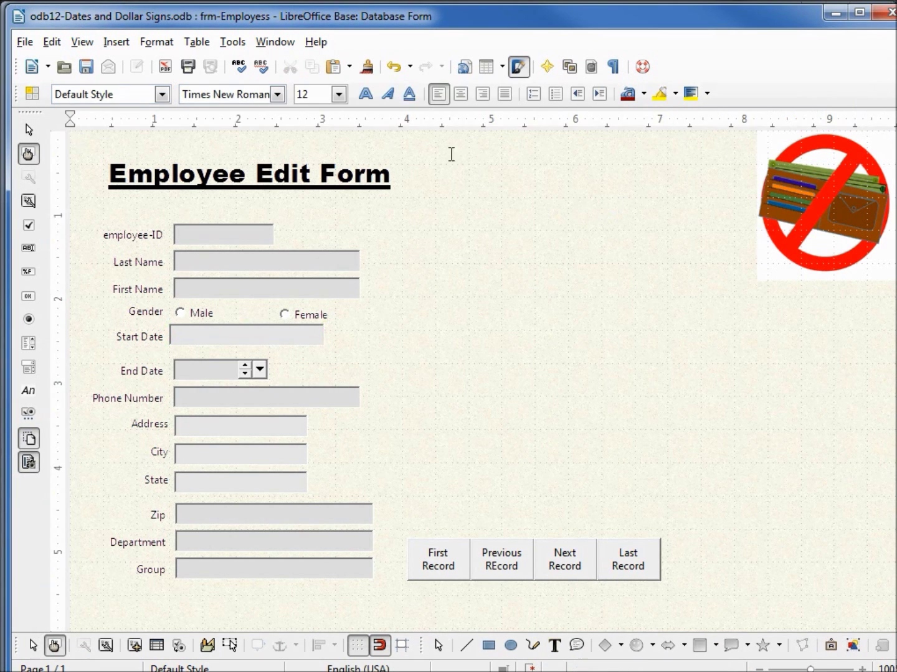
click(87, 69)
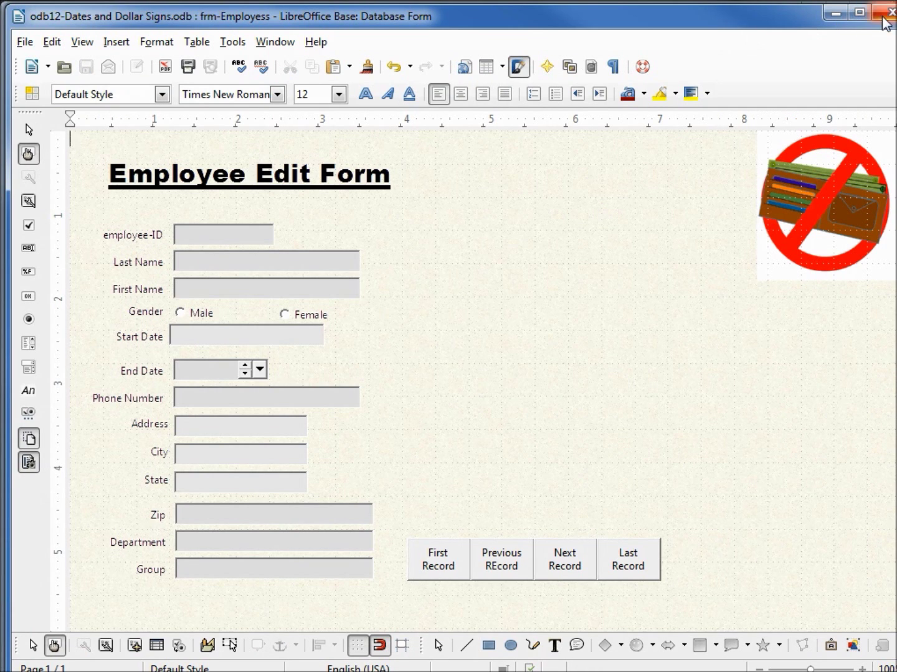
click(884, 19)
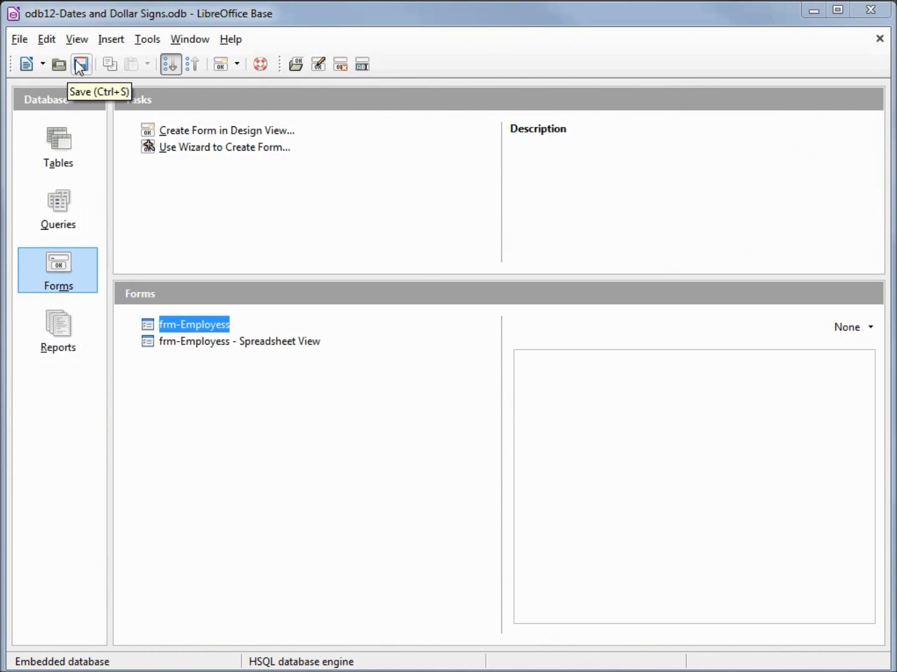
click(81, 66)
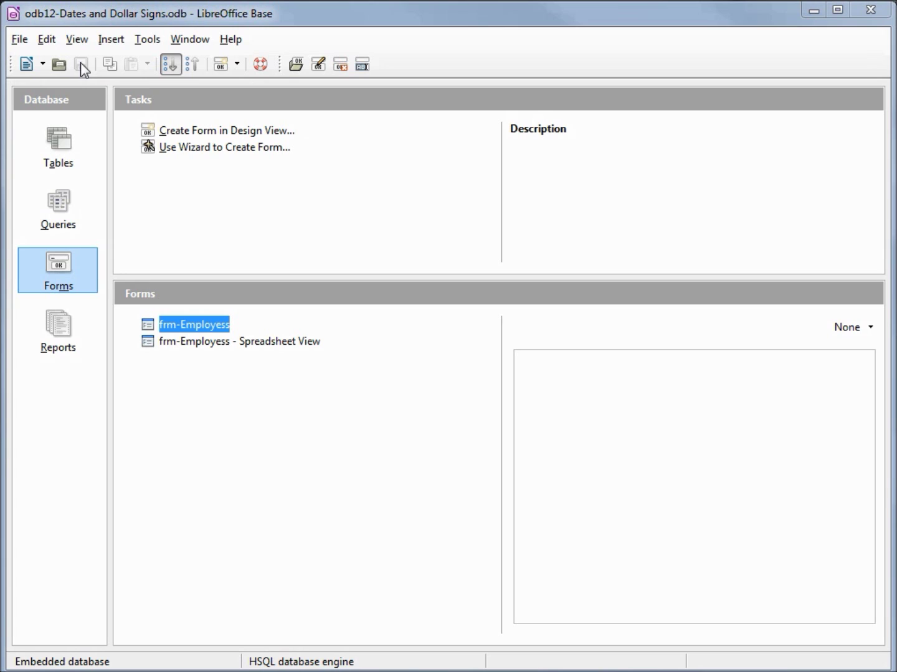
Step: Open the Employess table for editing and add an "Hourly Wage" field of type Number [ NUMERIC ] after Group
click(65, 141)
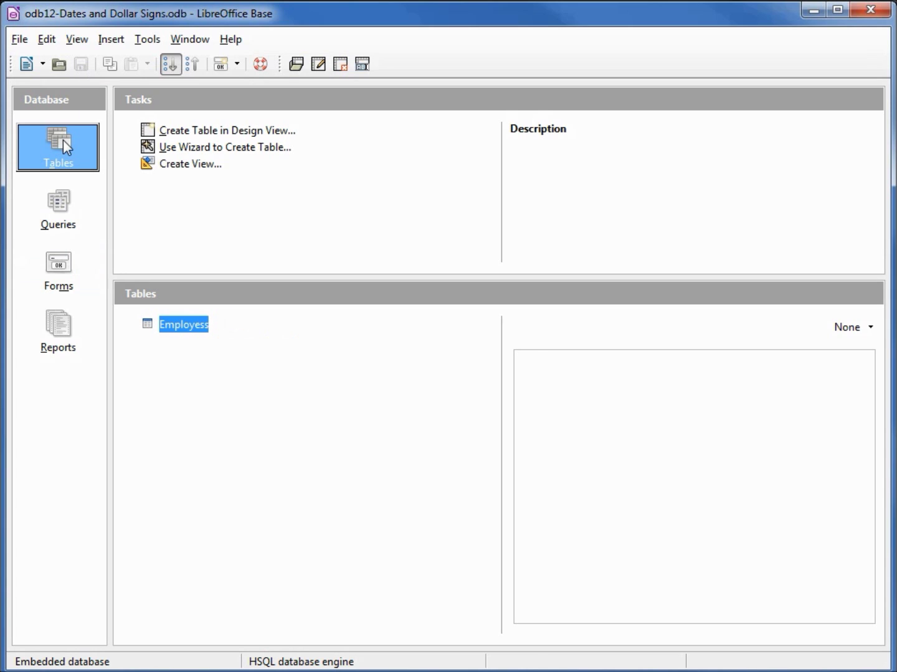
right_click(181, 330)
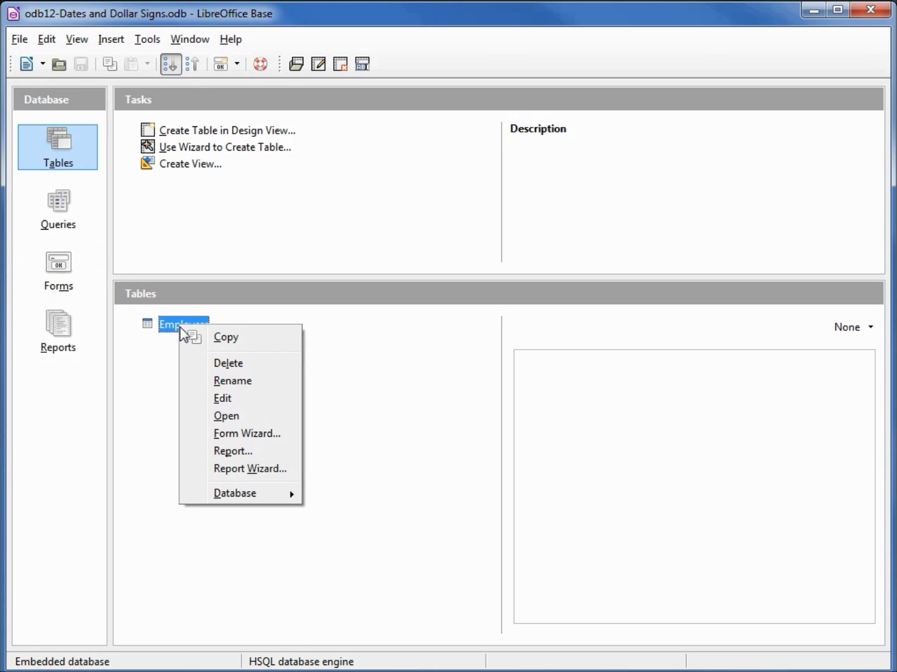
click(236, 400)
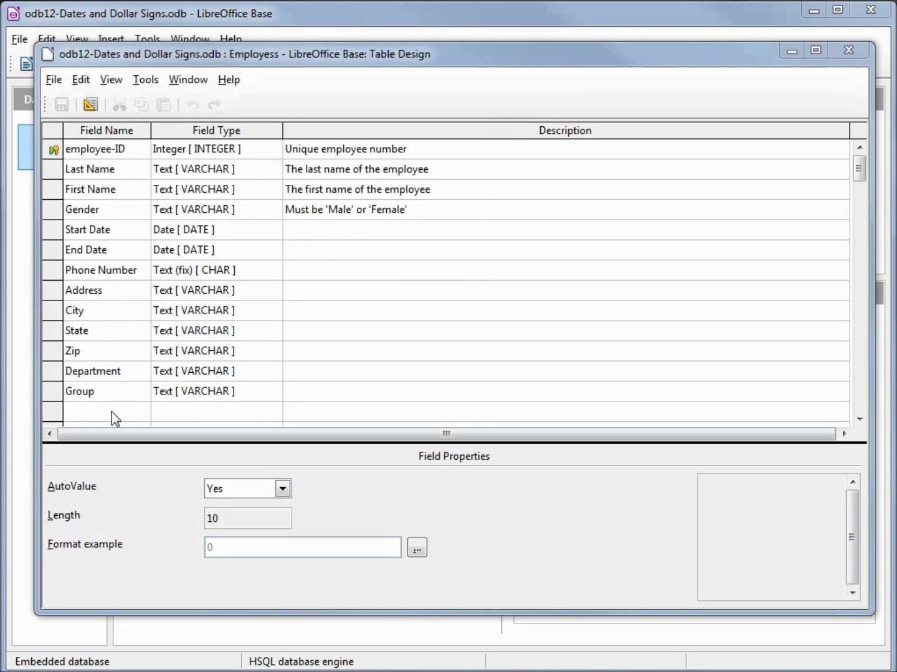
click(82, 414)
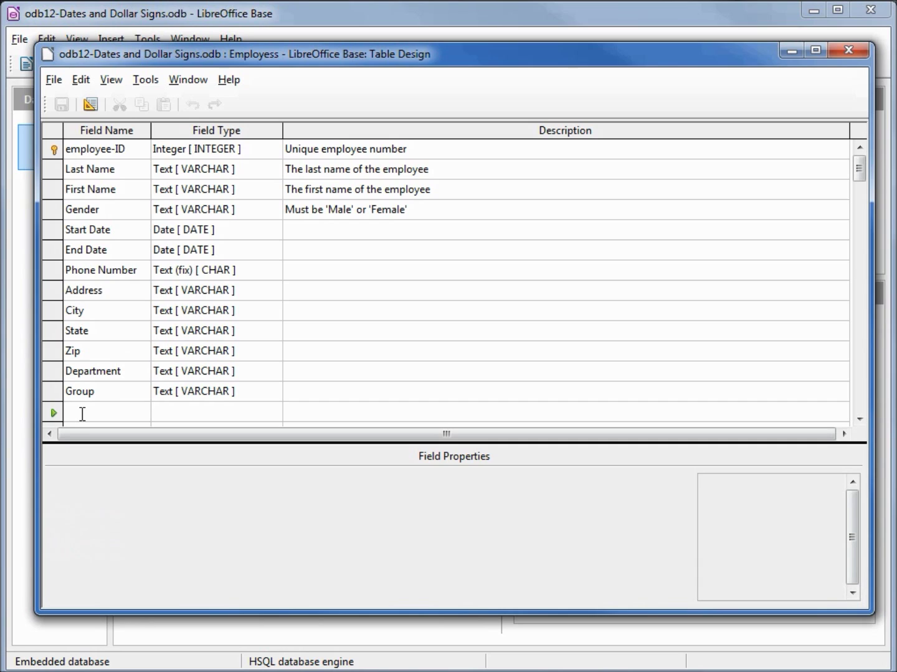
text(Hou)
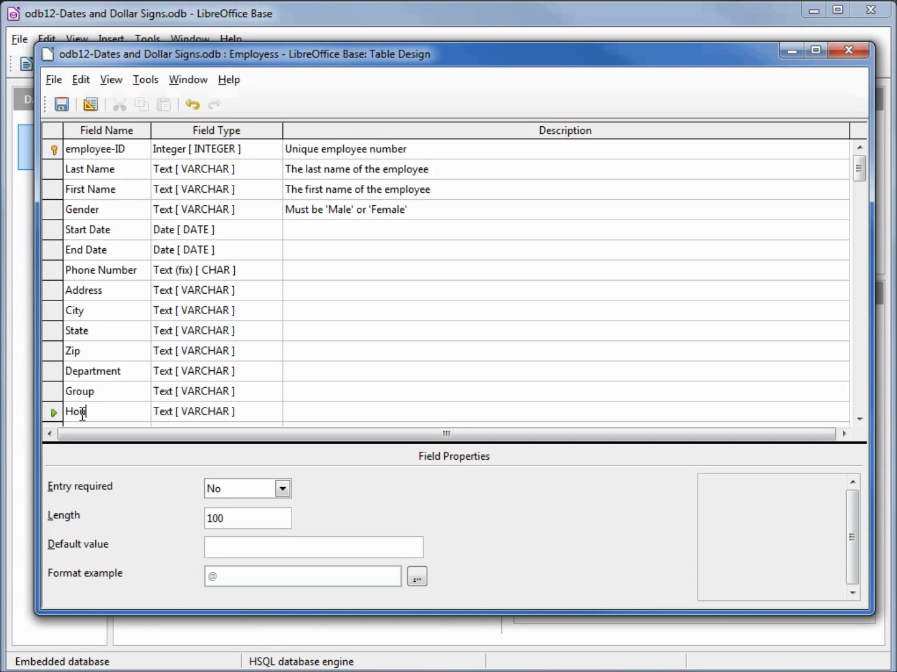
text(rly Wage)
click(244, 412)
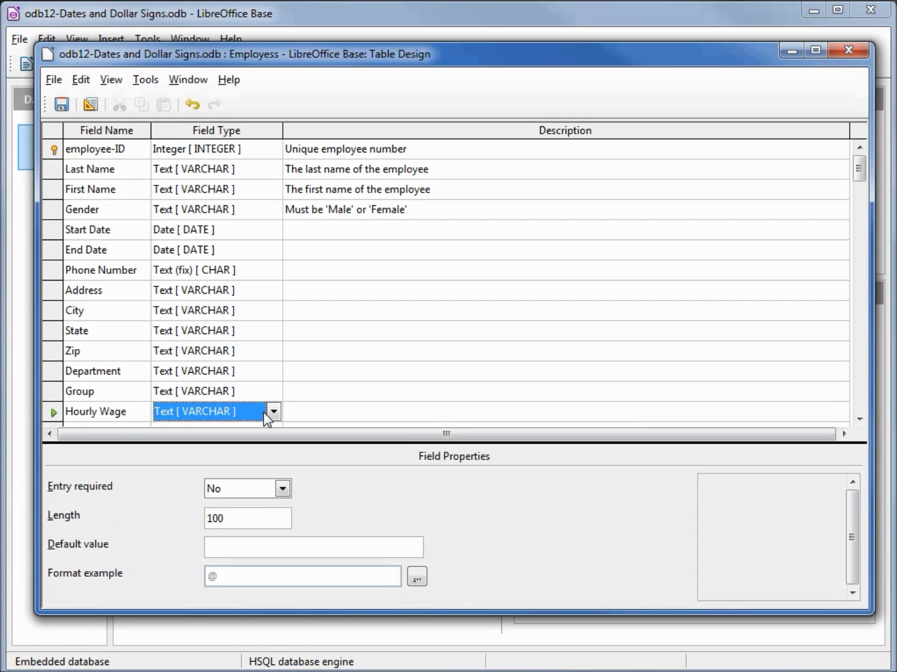
click(272, 412)
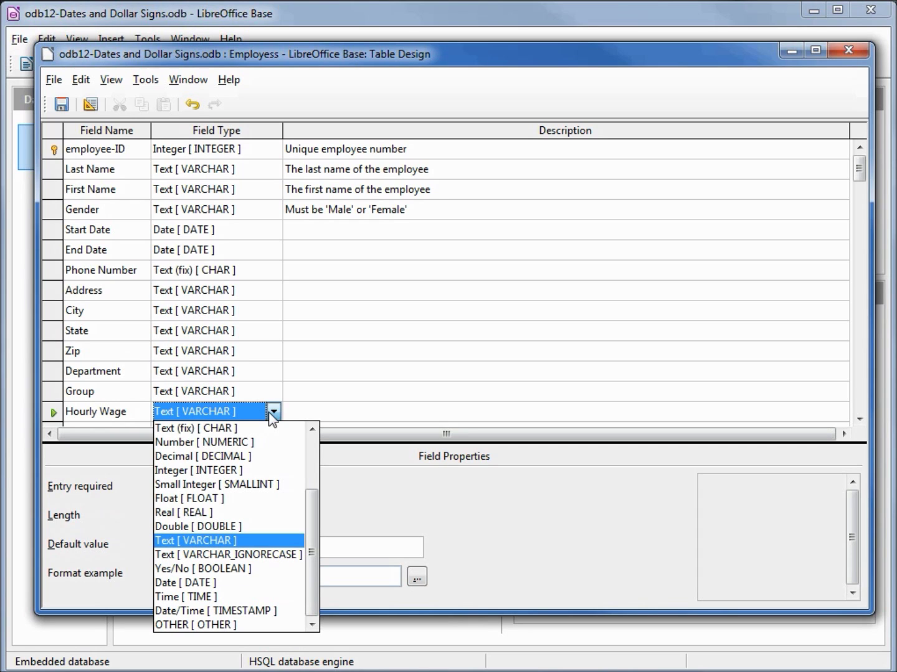
click(254, 443)
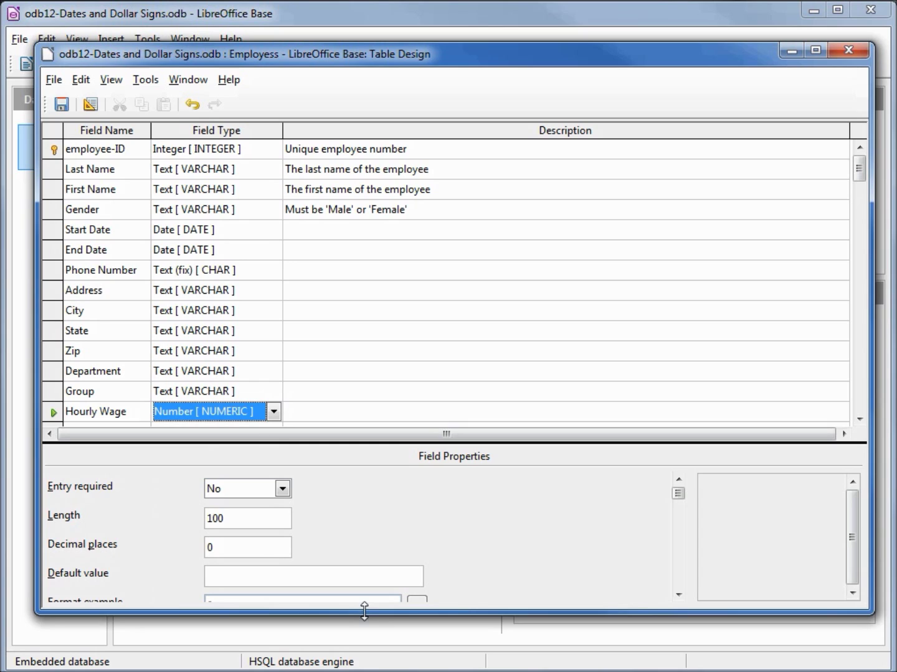
Step: Format the Hourly Wage field as USD English (USA) currency, -$1,234.00, with 2 decimal places, and save the table design
drag(364, 613, 358, 667)
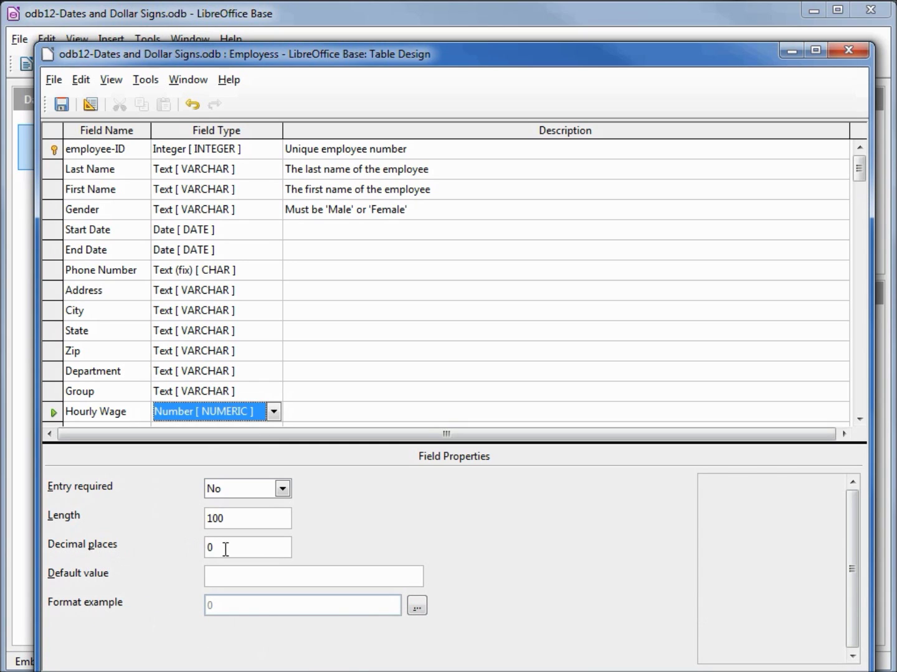
drag(226, 548, 195, 542)
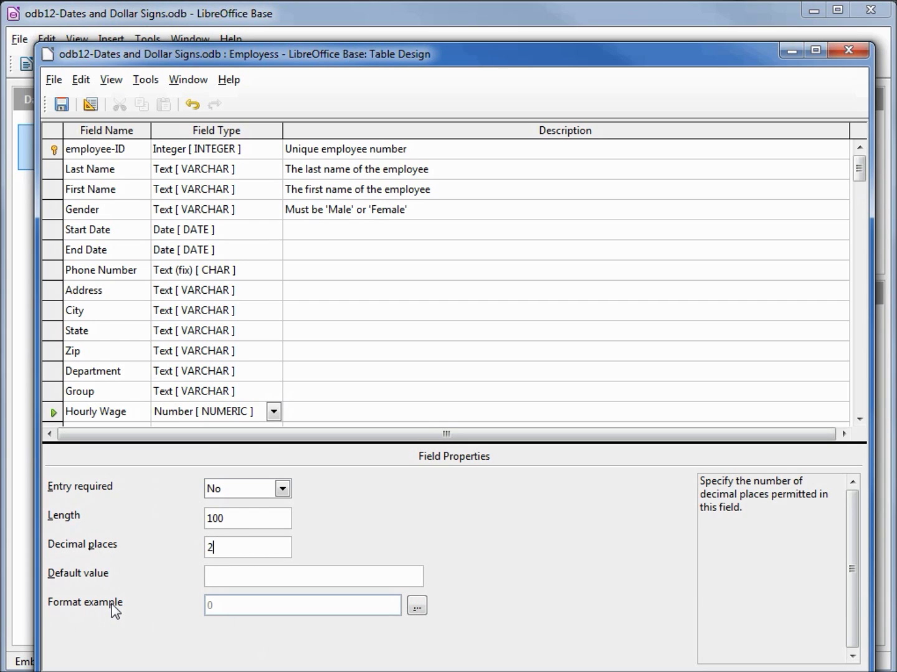
click(417, 607)
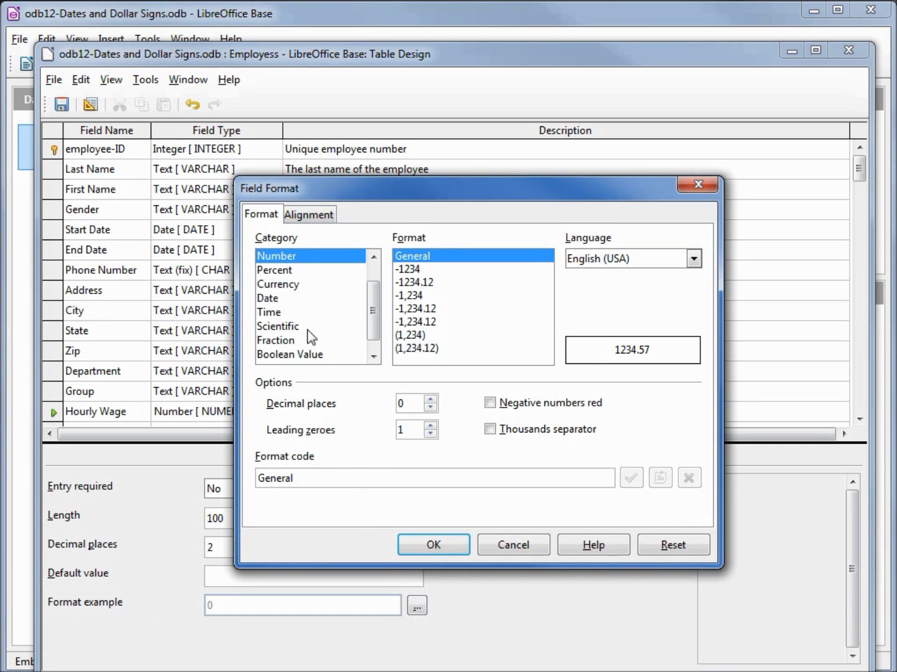
click(293, 285)
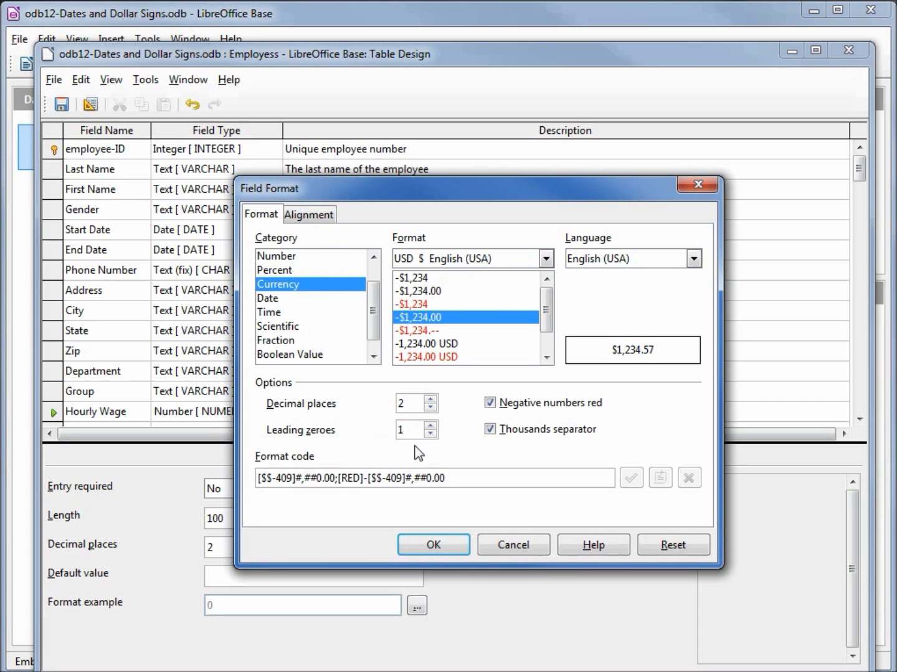
click(442, 543)
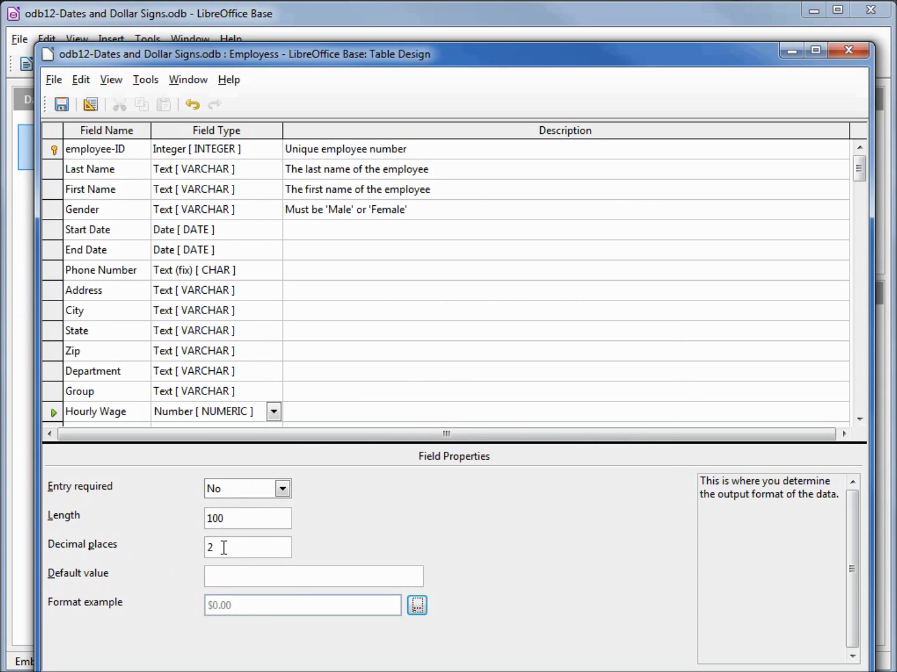
click(65, 107)
click(852, 51)
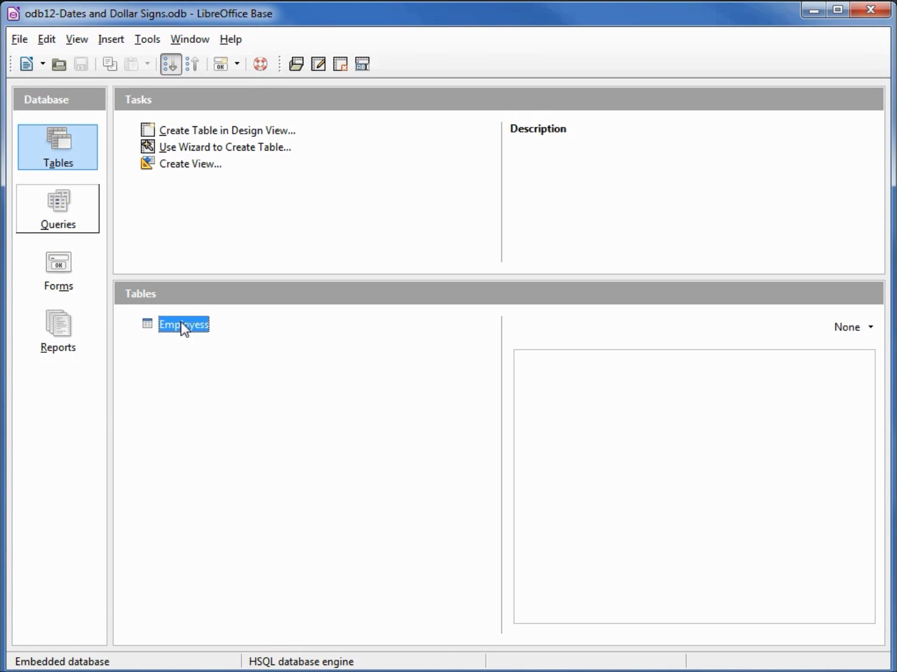
Step: Open the Employess table data and fill the Hourly Wage column for all 28 employees, starting with 23.18 and 30.94
double_click(183, 326)
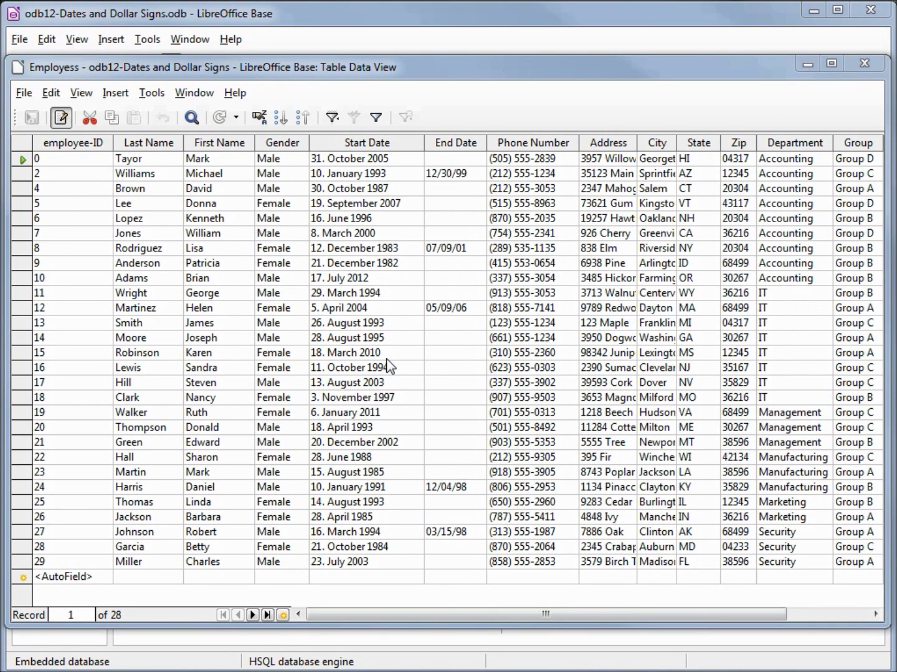
scroll(560, 311, right, 2)
click(757, 159)
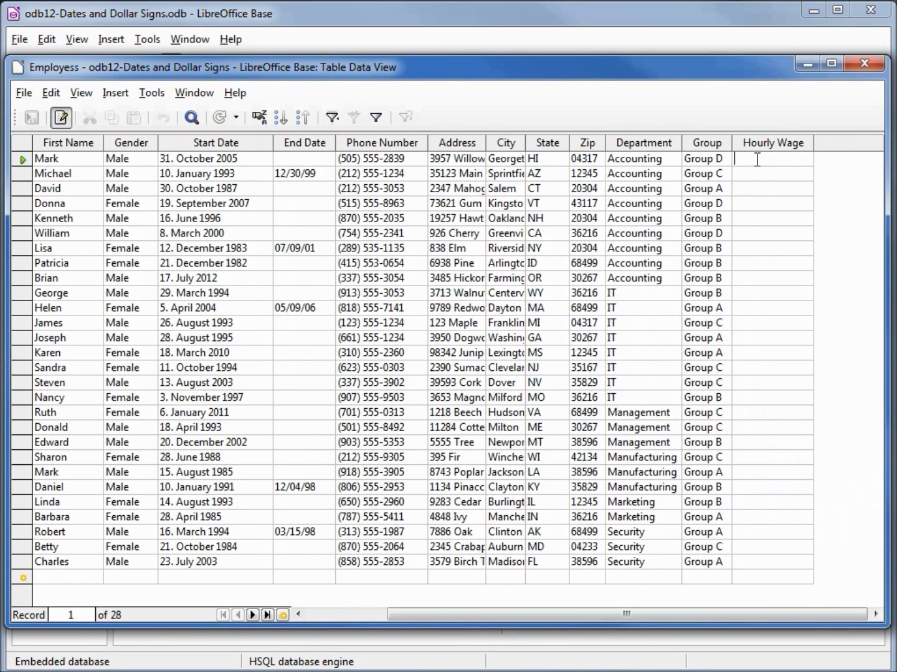
text(23.18)
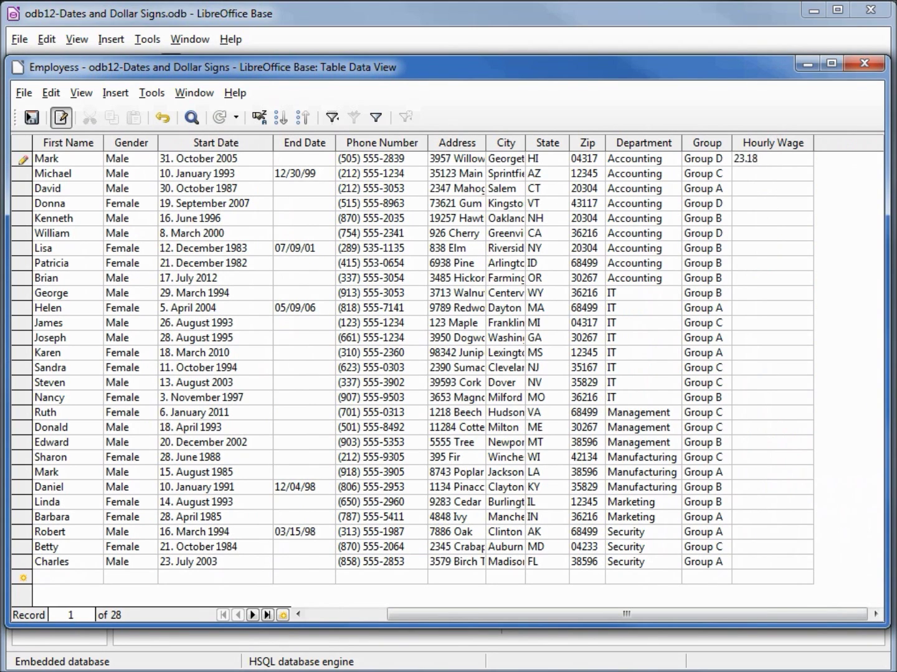
key(Down)
text(30.94)
key(Down)
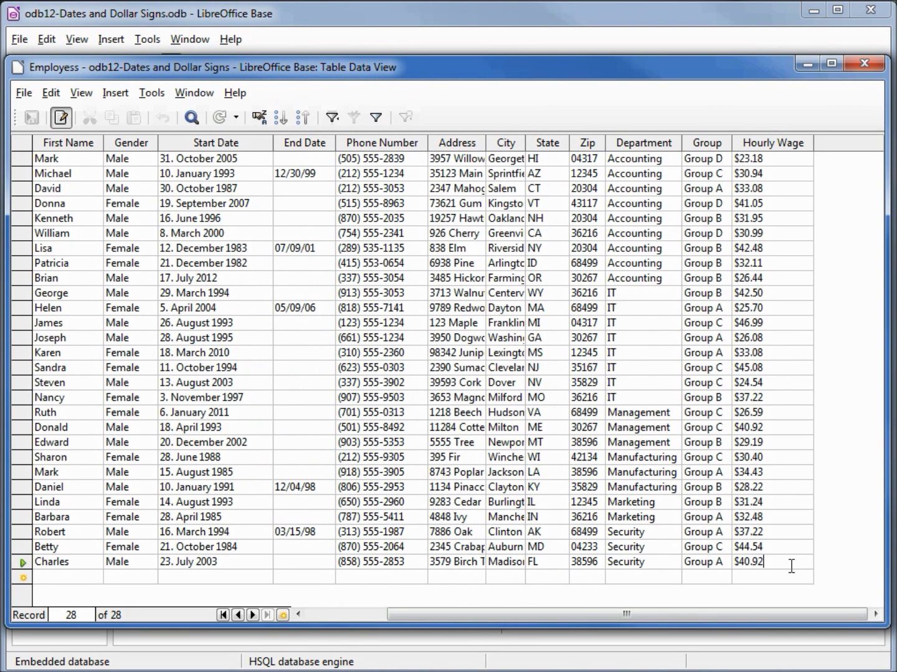
click(865, 63)
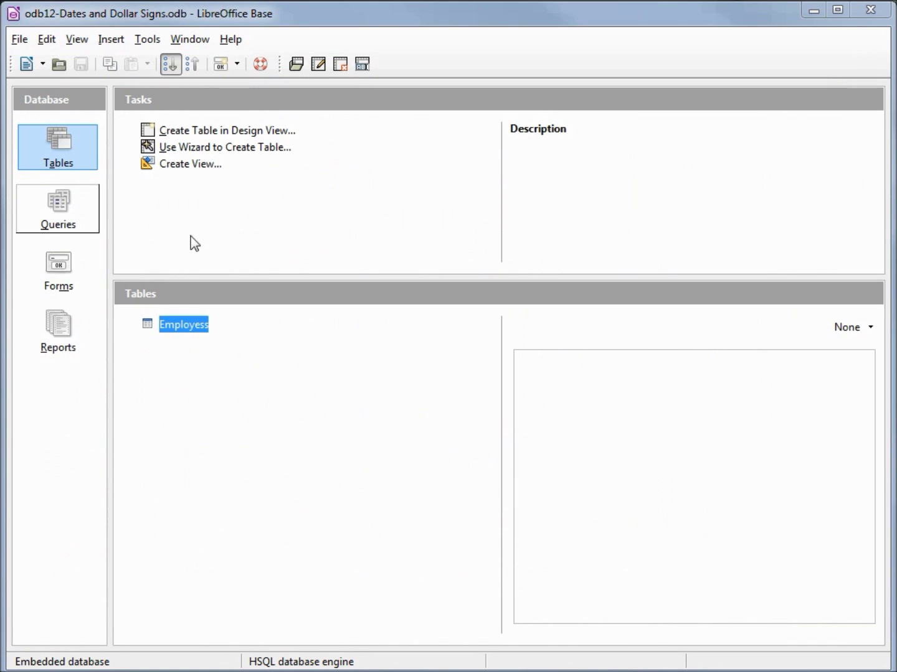
Step: Open the frm-Employess form for editing and add the Hourly Wage field from the table's field list below Group
click(56, 269)
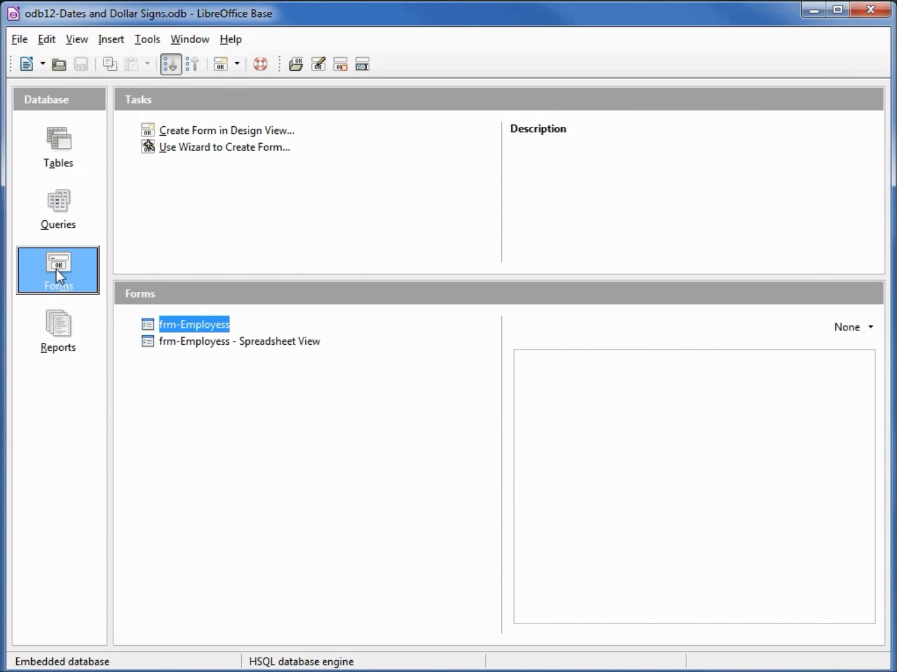
right_click(200, 322)
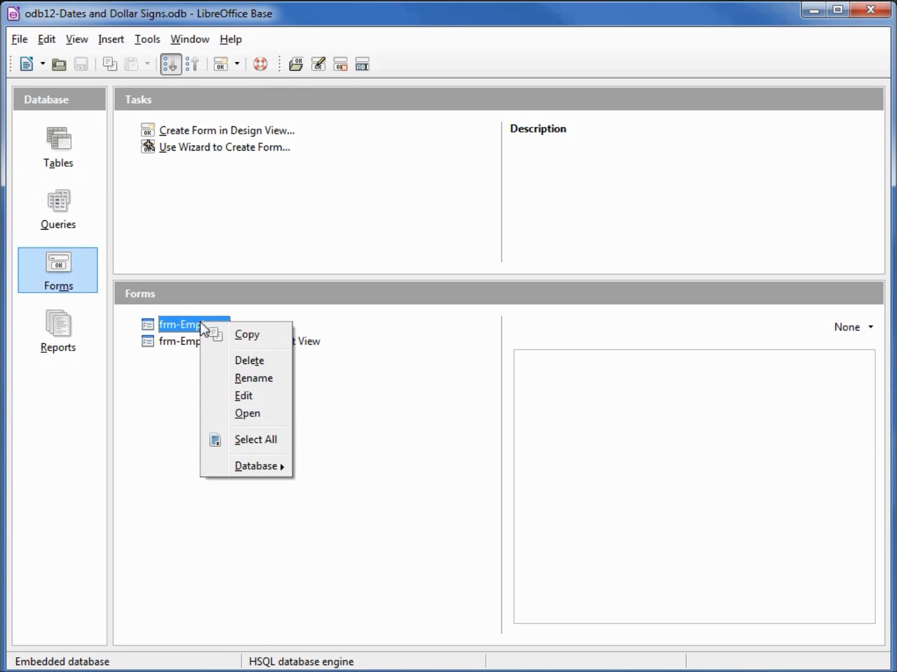
click(242, 396)
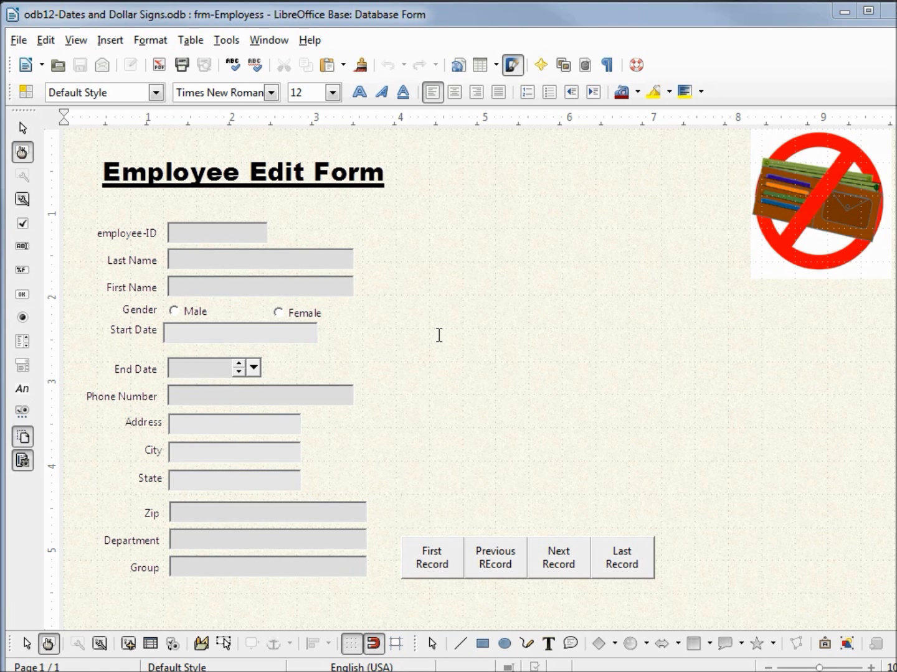
click(149, 645)
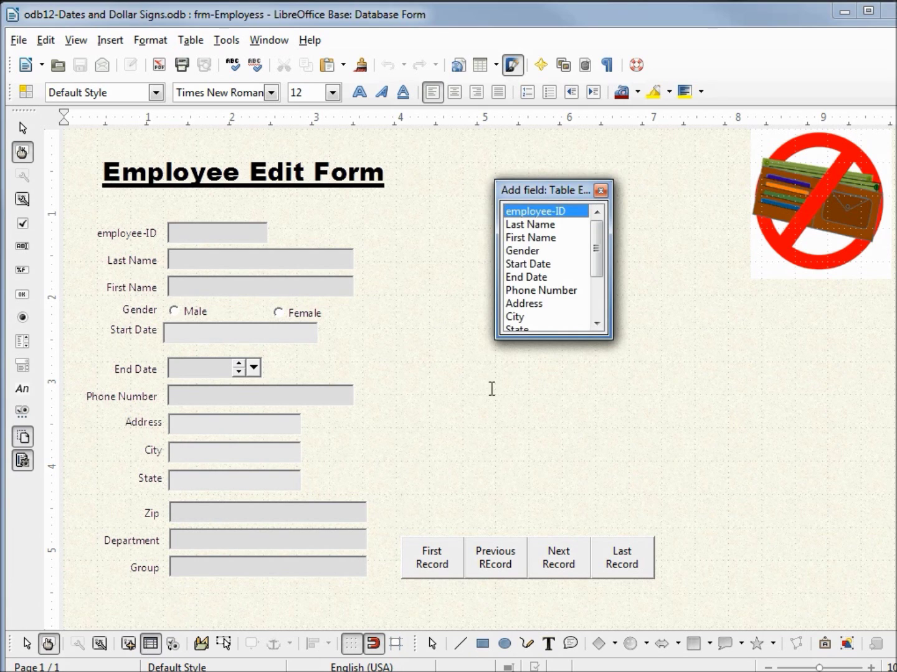
drag(526, 341, 528, 401)
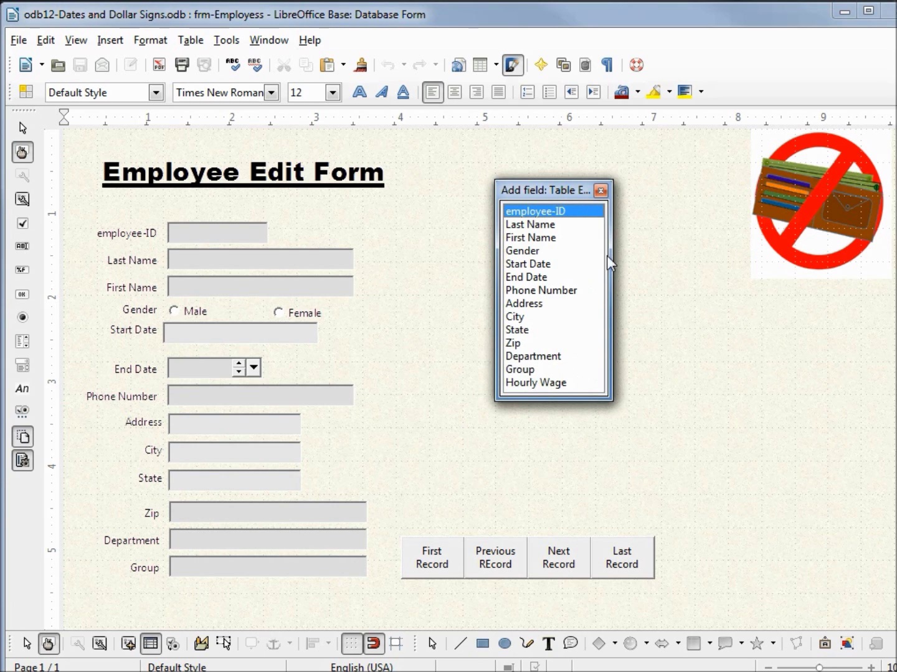
click(533, 383)
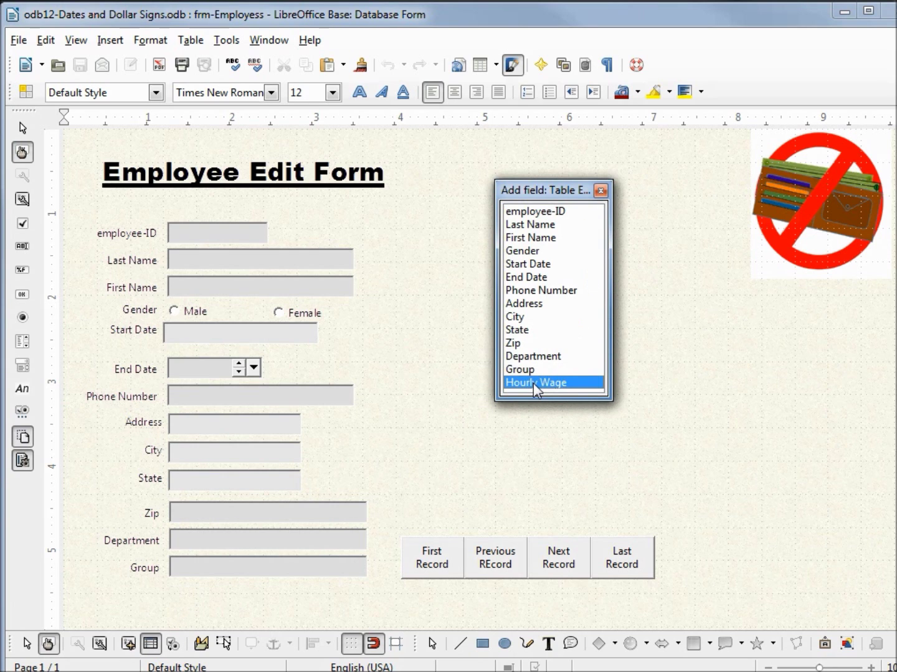
drag(533, 383, 146, 597)
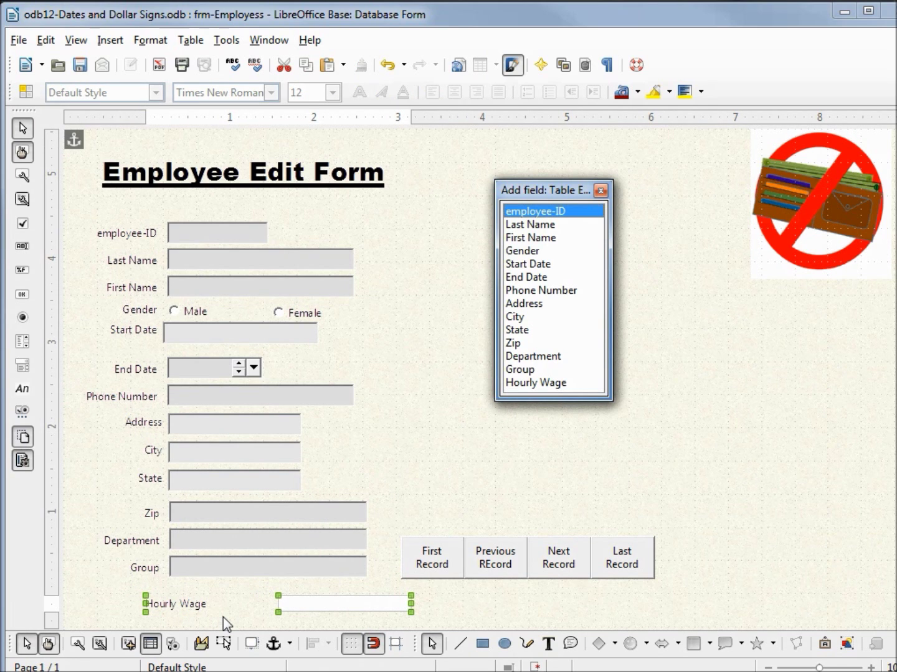
Step: Right-align the Hourly Wage label, narrow it to about 0.77", and nudge it slightly left to leave a gap before its field
ctrl+click(187, 608)
right_click(189, 608)
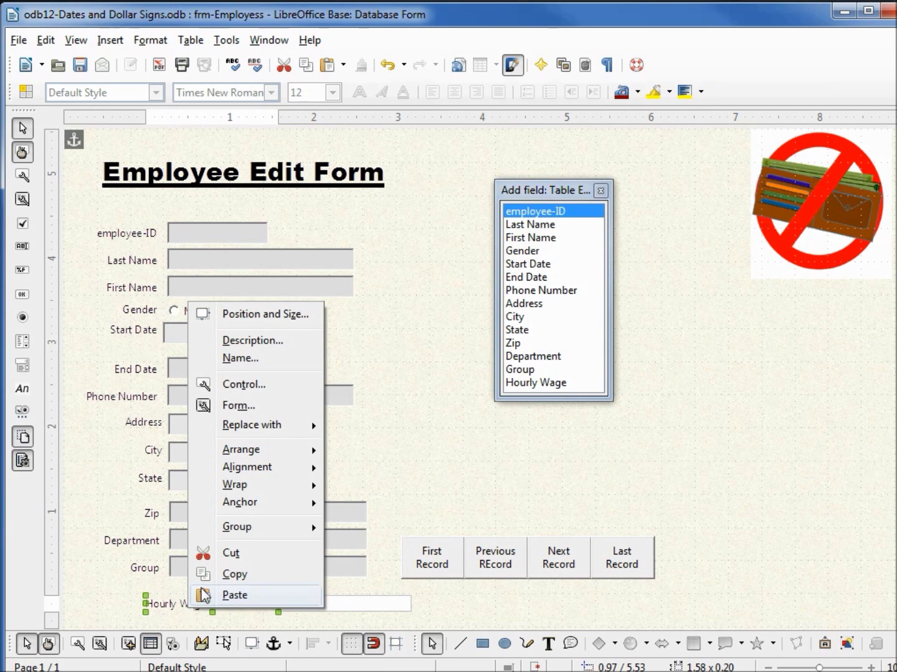
click(267, 383)
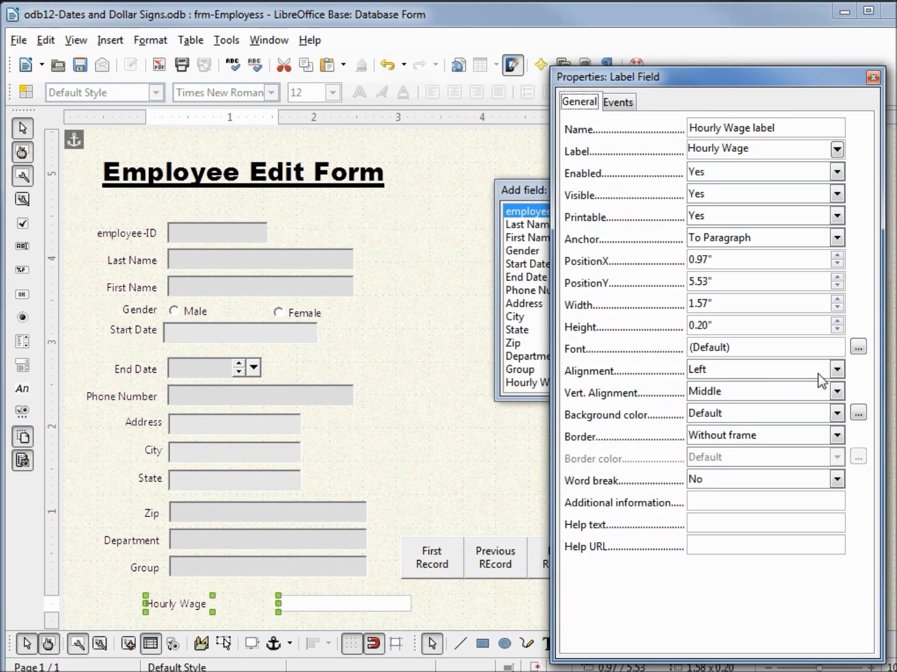
click(837, 370)
click(809, 429)
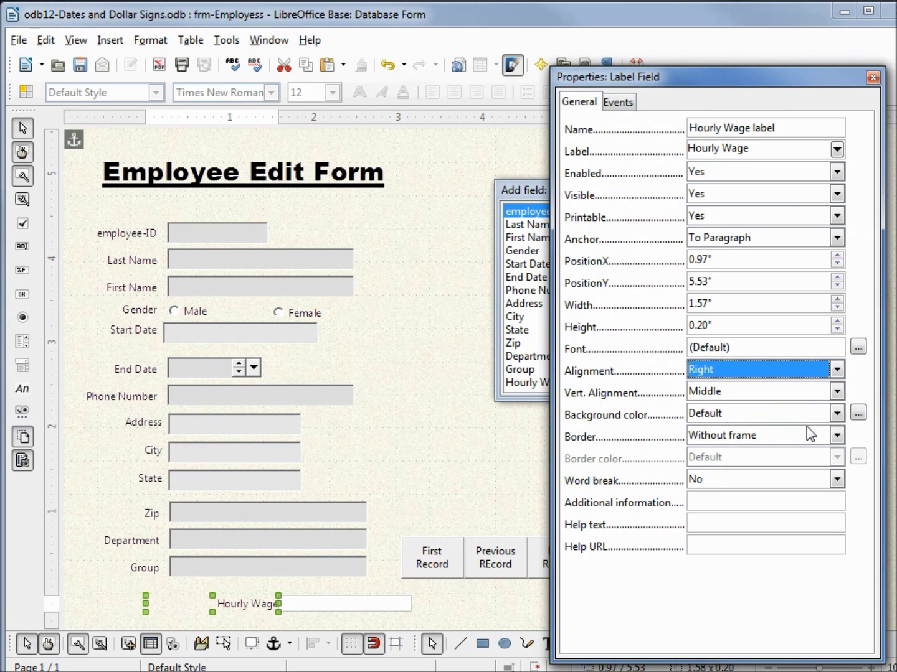
click(145, 604)
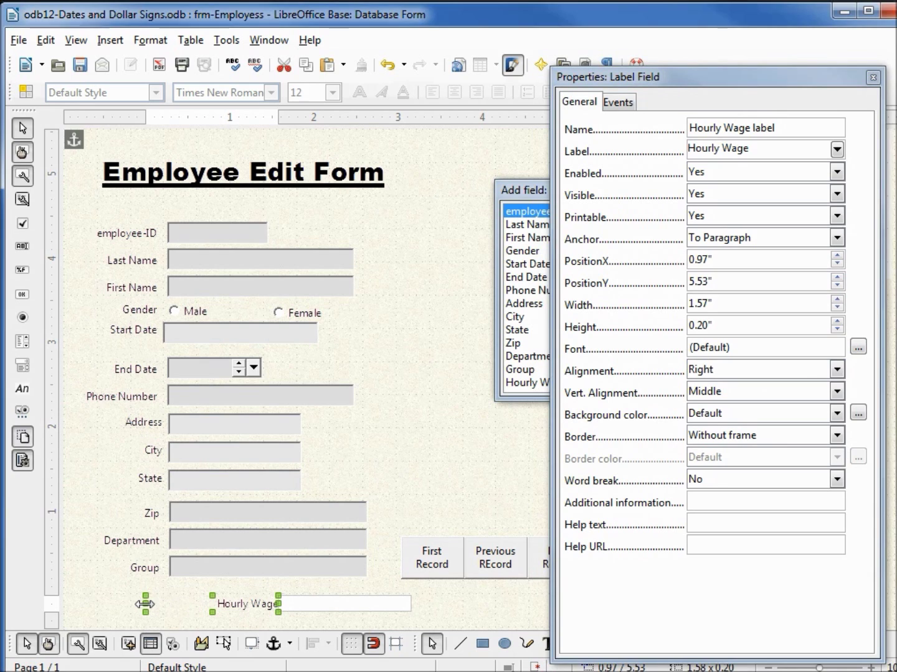
drag(145, 604, 208, 604)
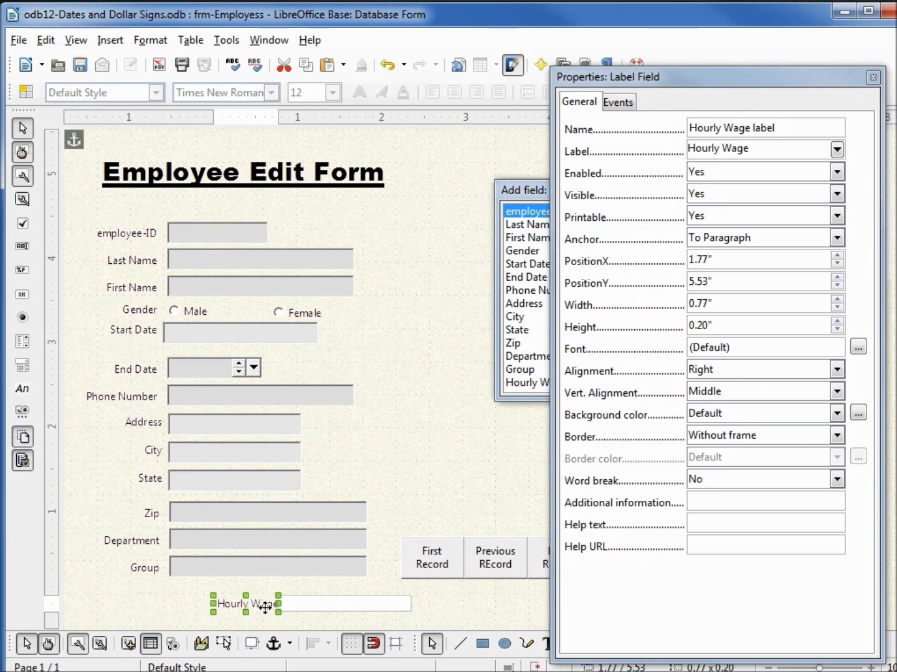
key(Left)
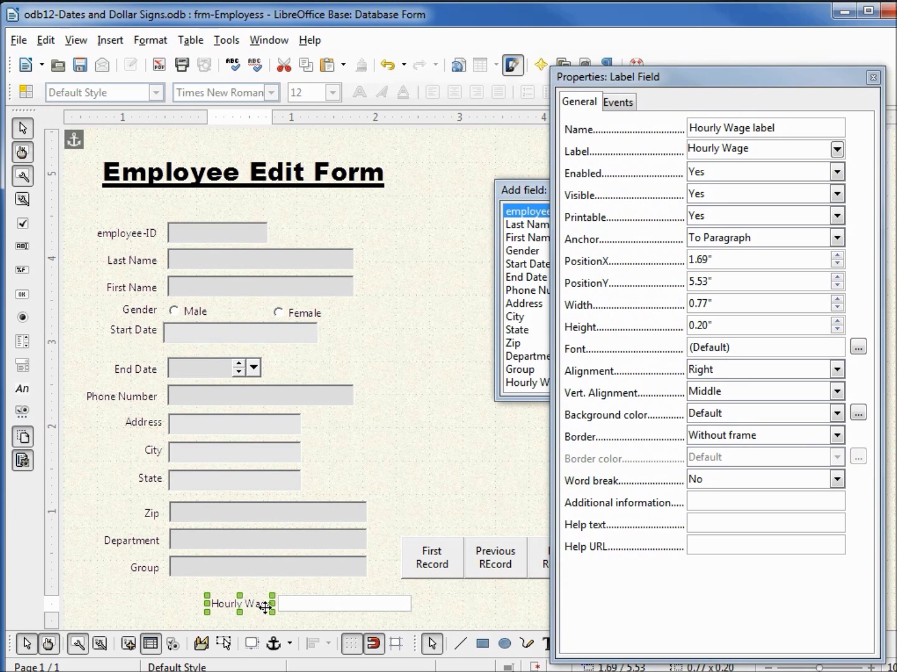
Step: Give the Hourly Wage field a height of 0.25", a 3D look border and a Gray 10% background
click(356, 607)
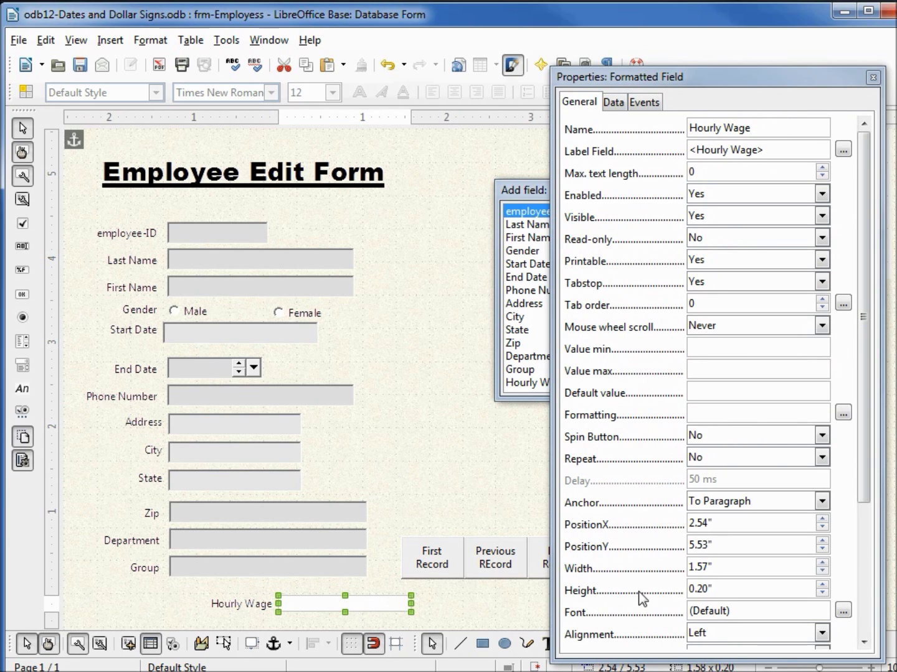
drag(729, 588, 657, 579)
text(.25)
key(Tab)
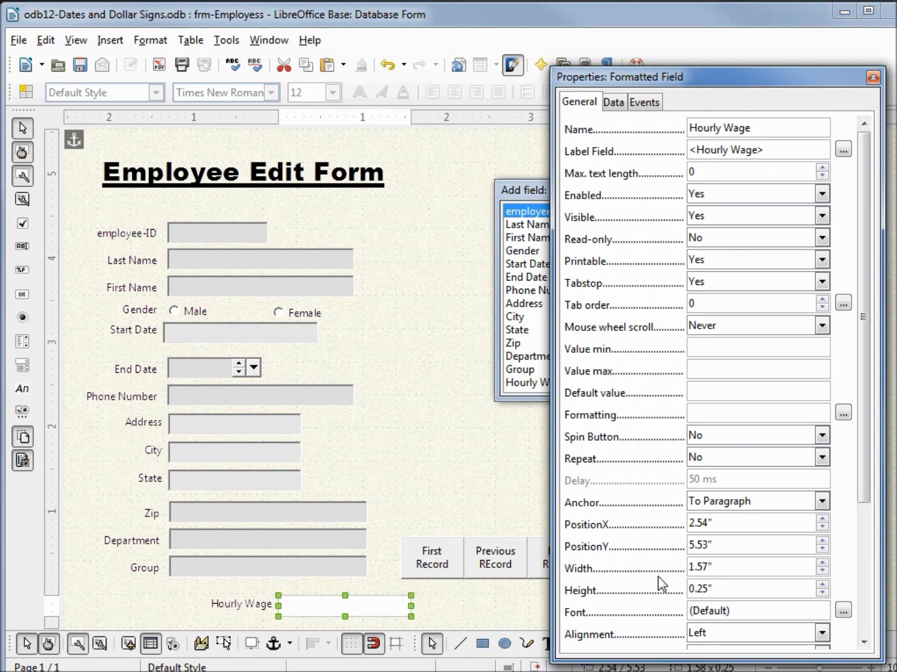
drag(860, 466, 828, 653)
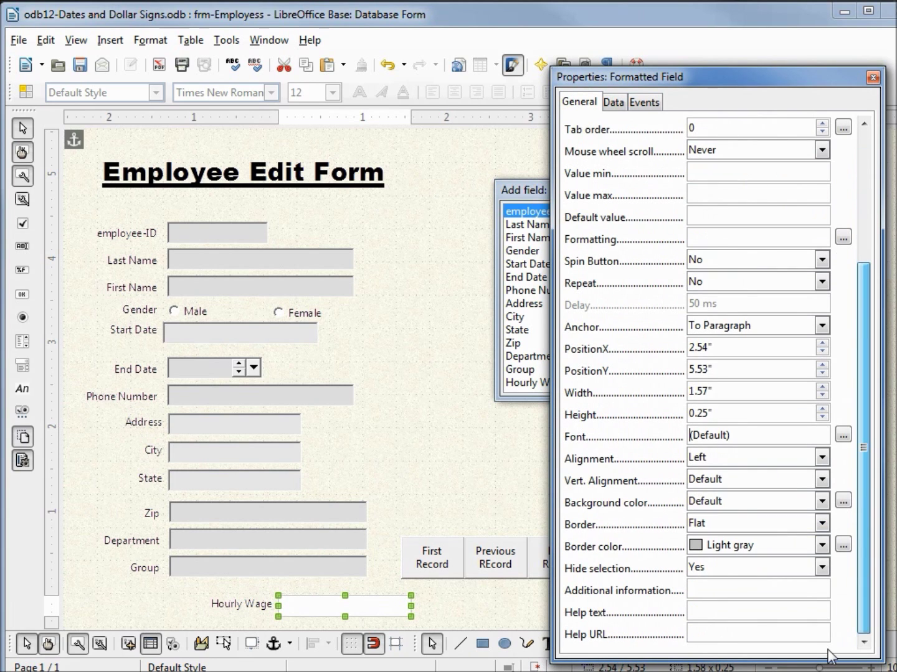
click(822, 524)
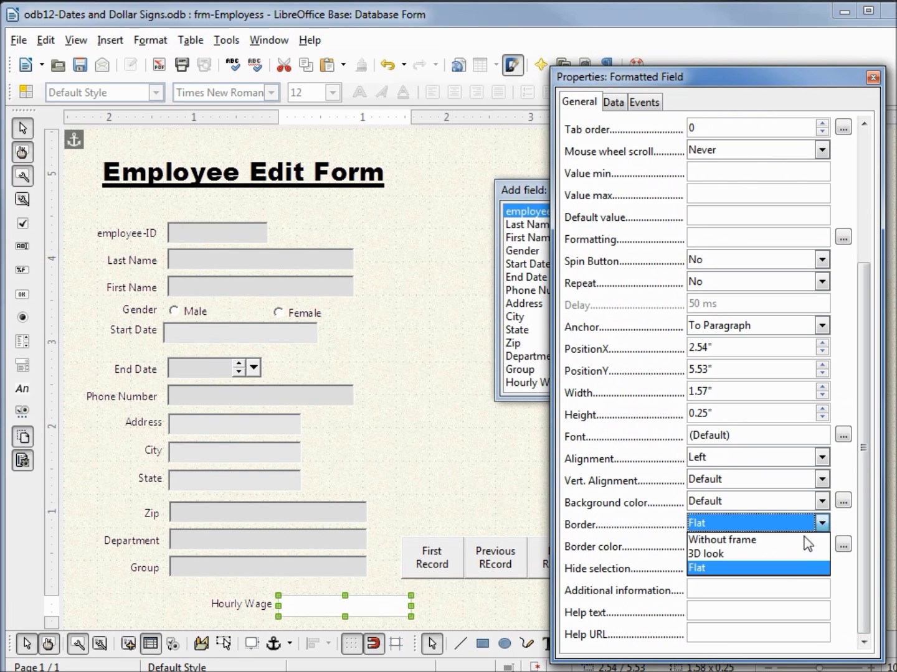
click(793, 554)
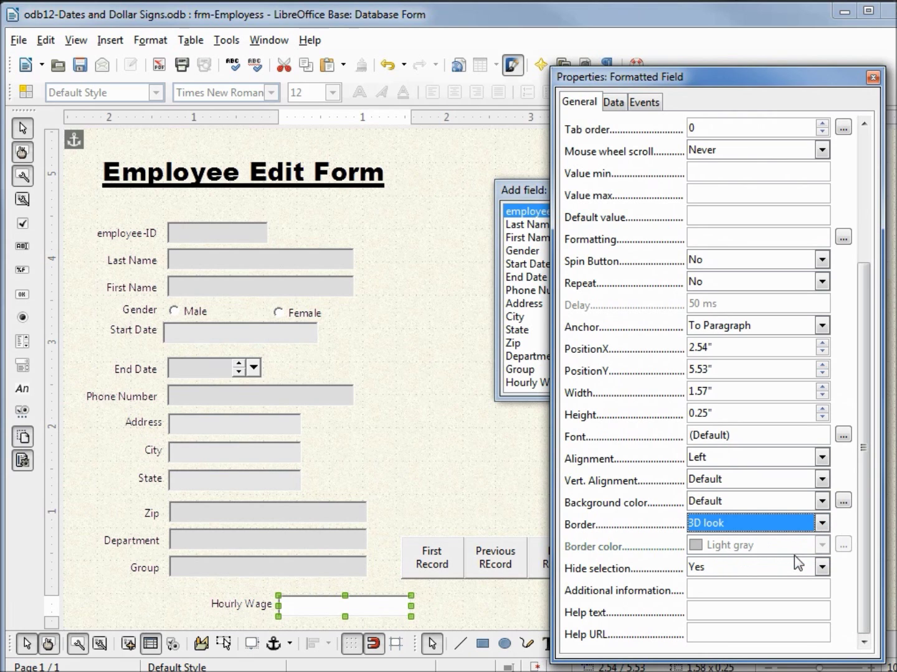
click(822, 501)
drag(820, 272, 822, 311)
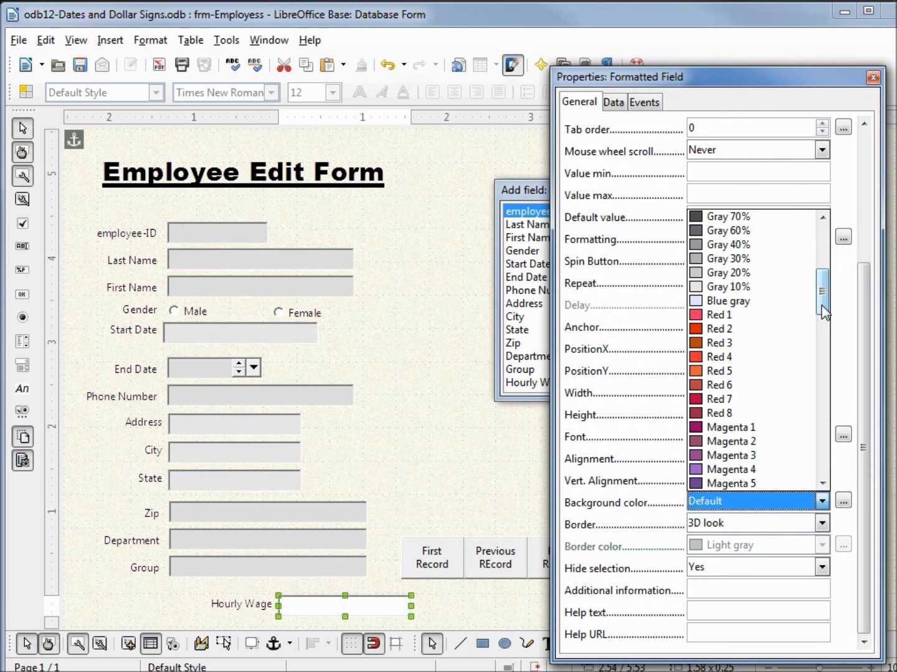
click(761, 287)
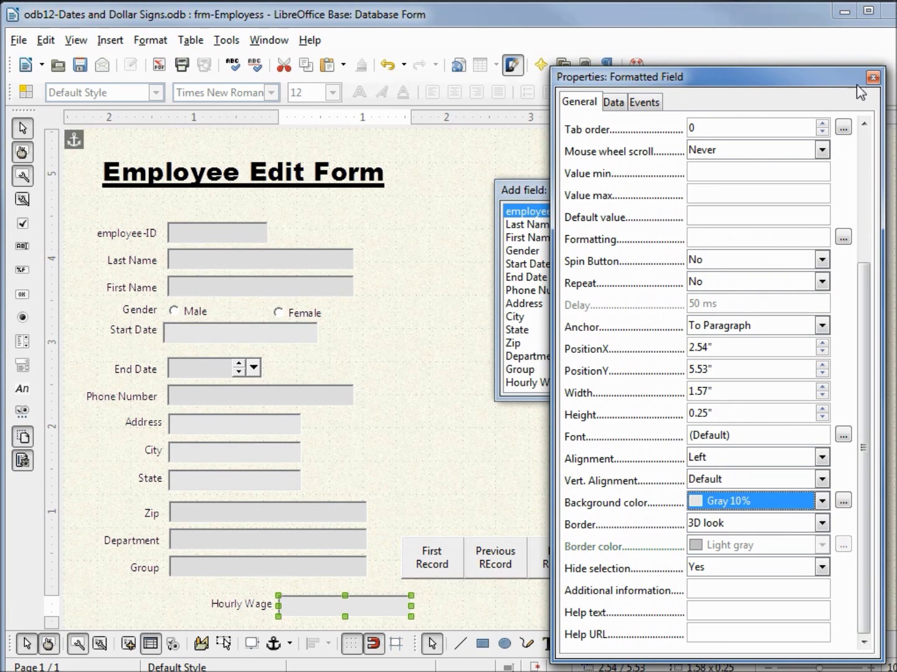
click(873, 77)
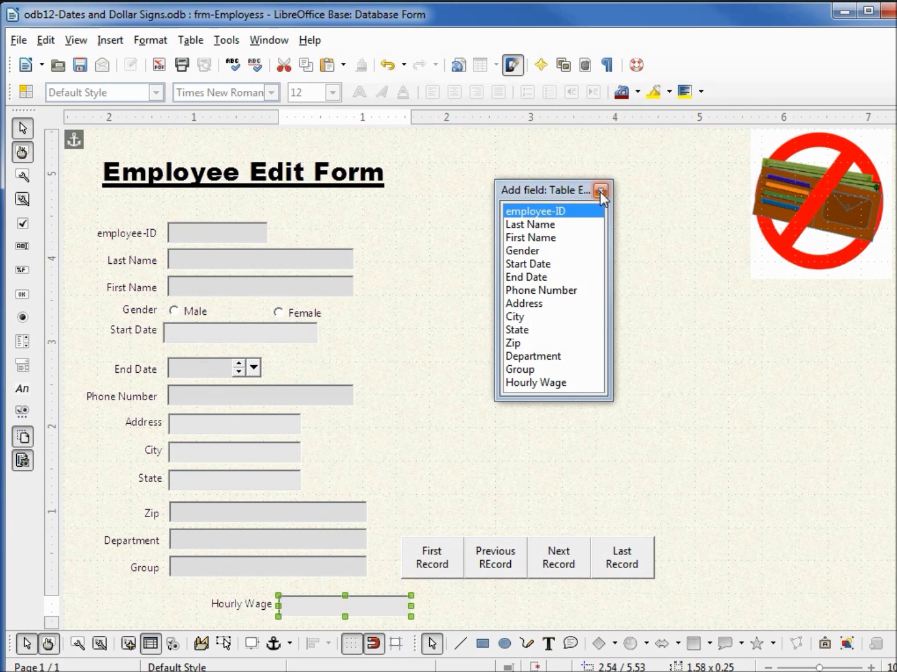
click(600, 191)
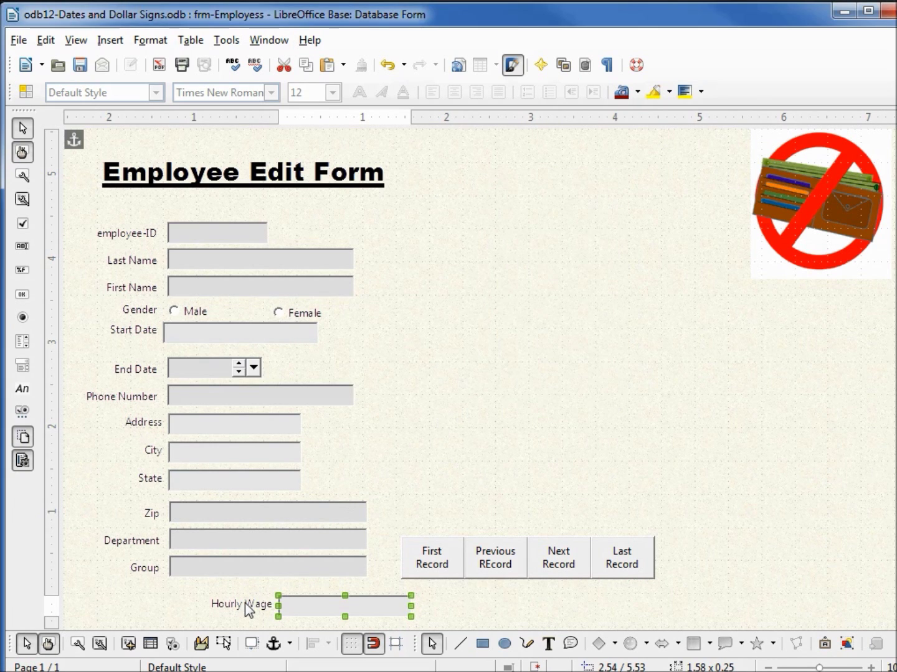
Step: Move the Hourly Wage label and field together left and up so they line up directly beneath the Group row
click(245, 602)
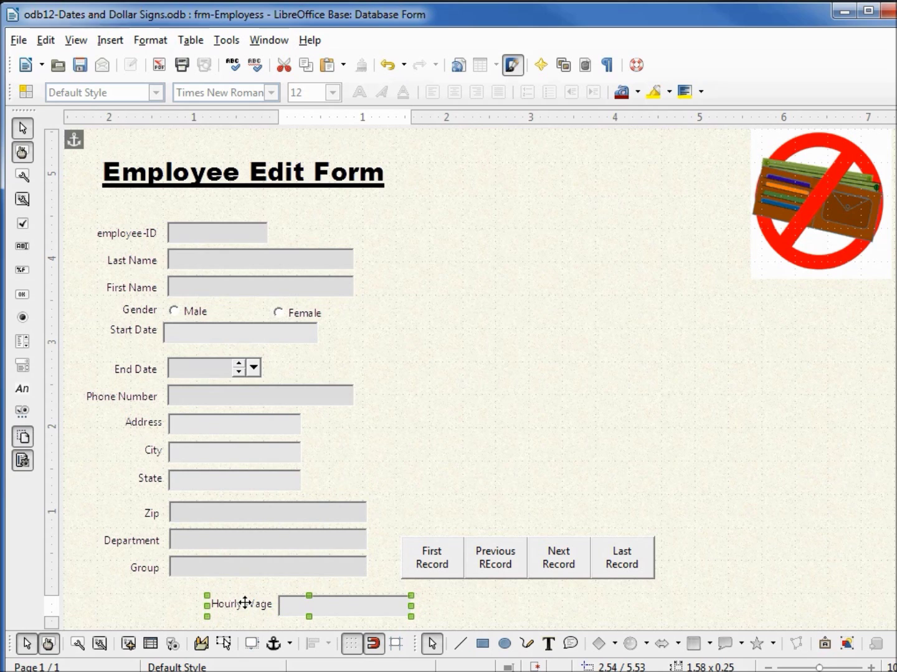
key(Left)
key(Left)
key(Left)
key(Left)
key(Left)
key(Left)
key(Left)
key(Left)
key(Left)
key(Left)
key(Left)
key(Left)
key(Left)
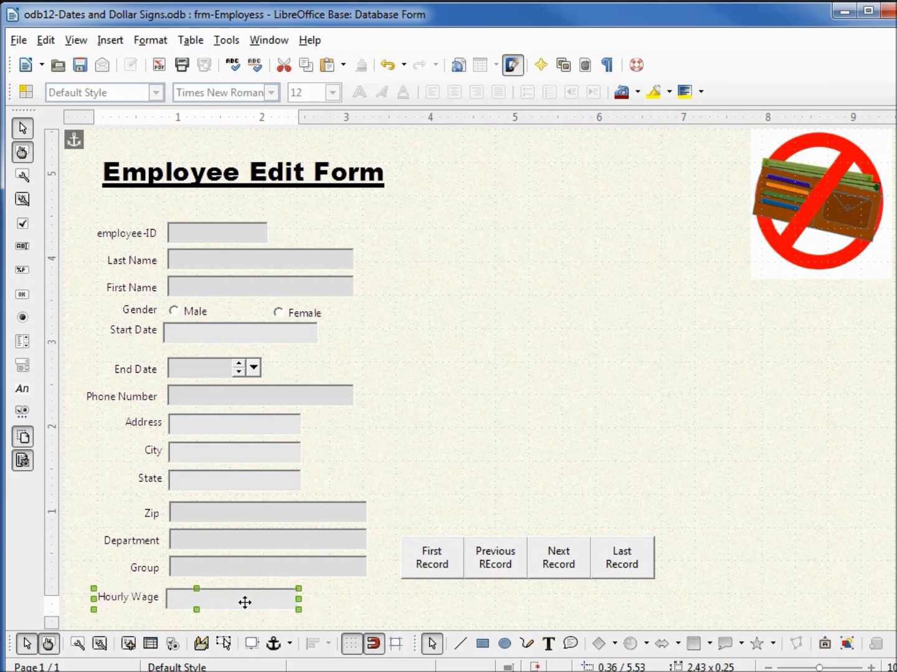
key(Up)
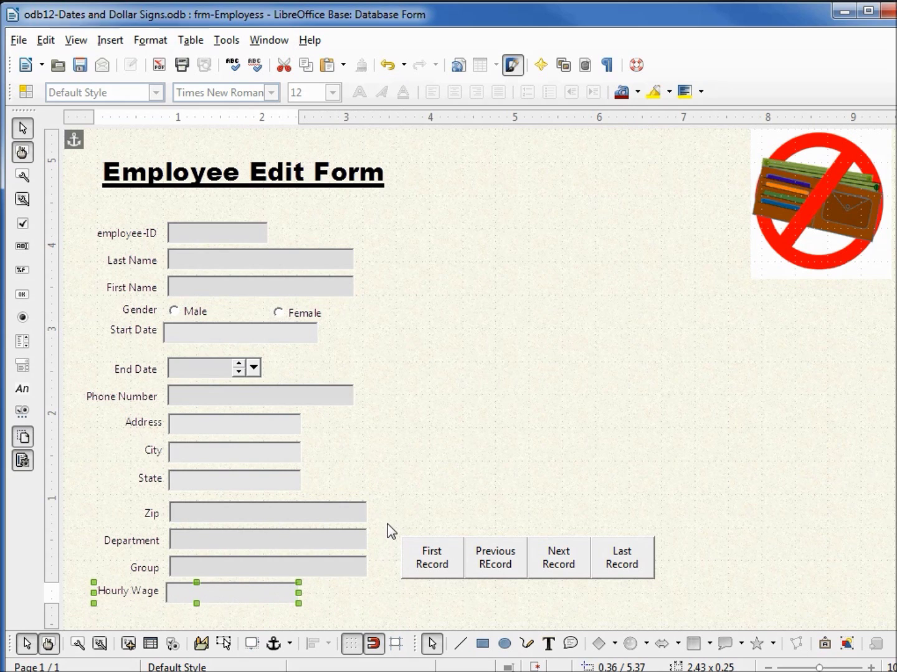
Step: Select all four record navigation buttons and move them down level with the Hourly Wage row
mouse_move(386, 521)
mouse_down()
mouse_move(418, 594)
mouse_move(670, 625)
mouse_move(708, 602)
mouse_up()
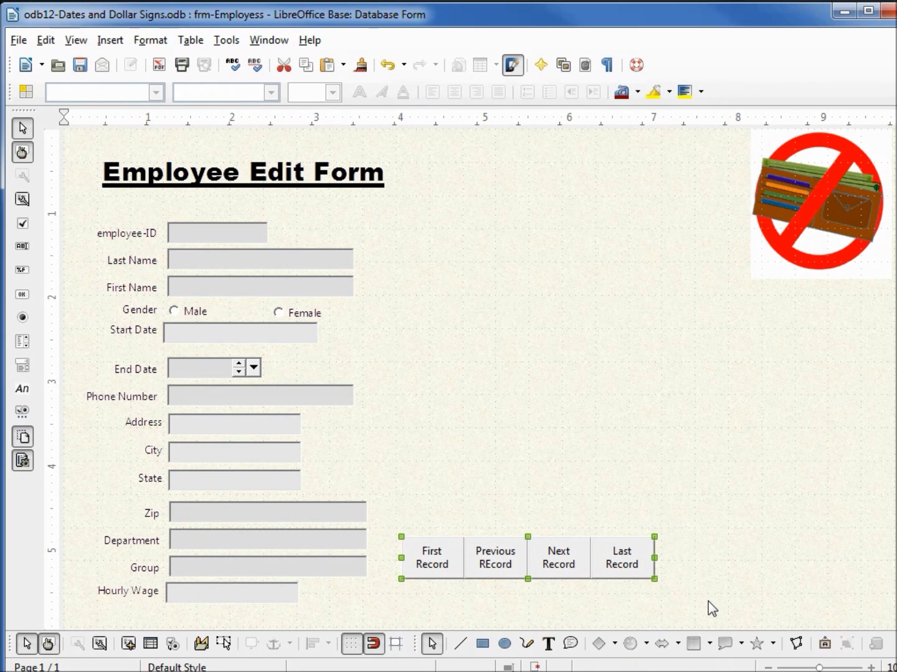
key(Down)
key(Down)
key(Down)
key(Down)
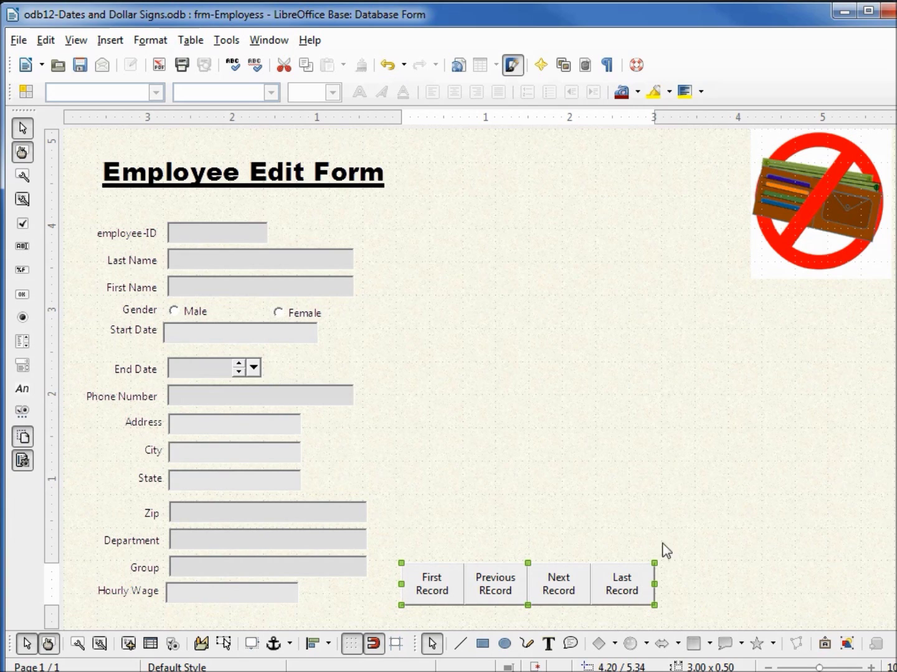
Step: Leave design mode and step forward through the employee records to check the Hourly Wage values on the form
click(48, 647)
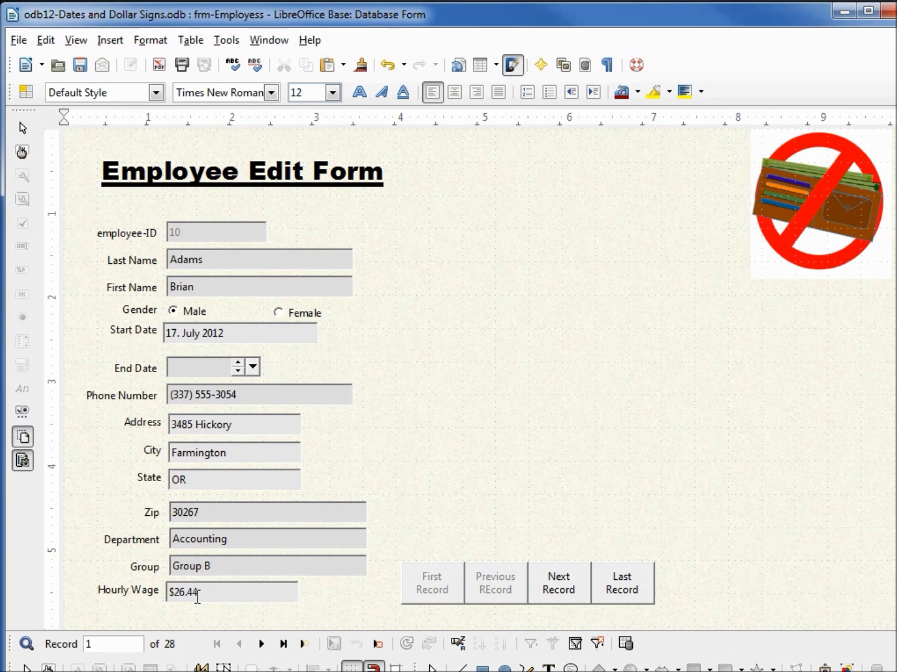
click(553, 586)
click(553, 587)
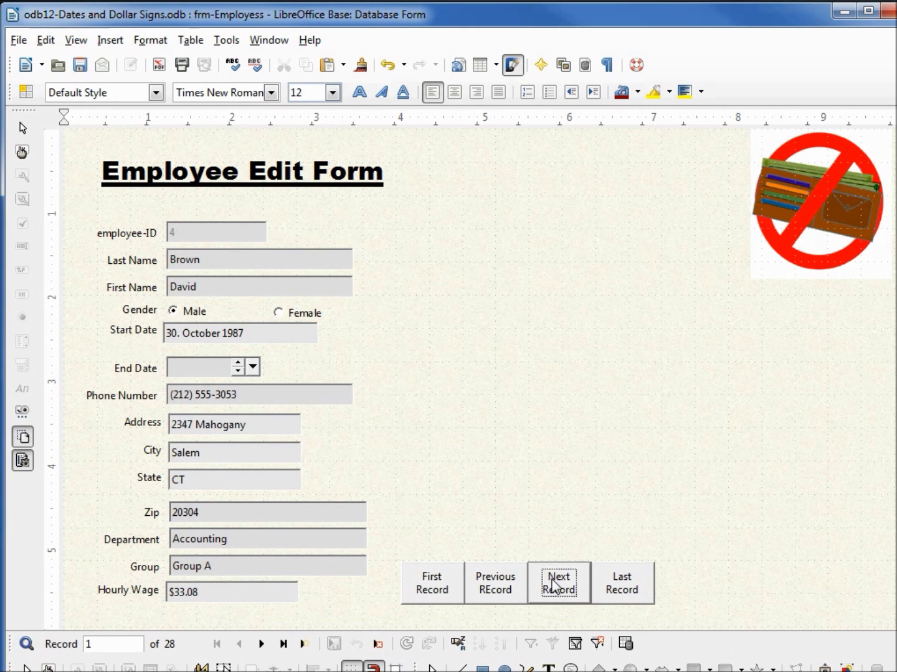
click(553, 587)
click(553, 587)
click(552, 587)
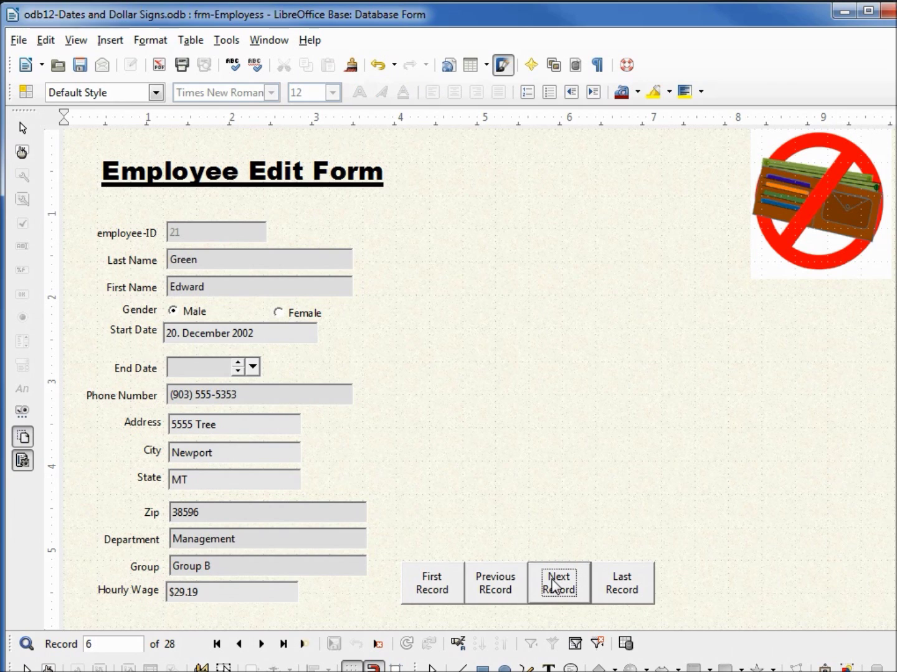